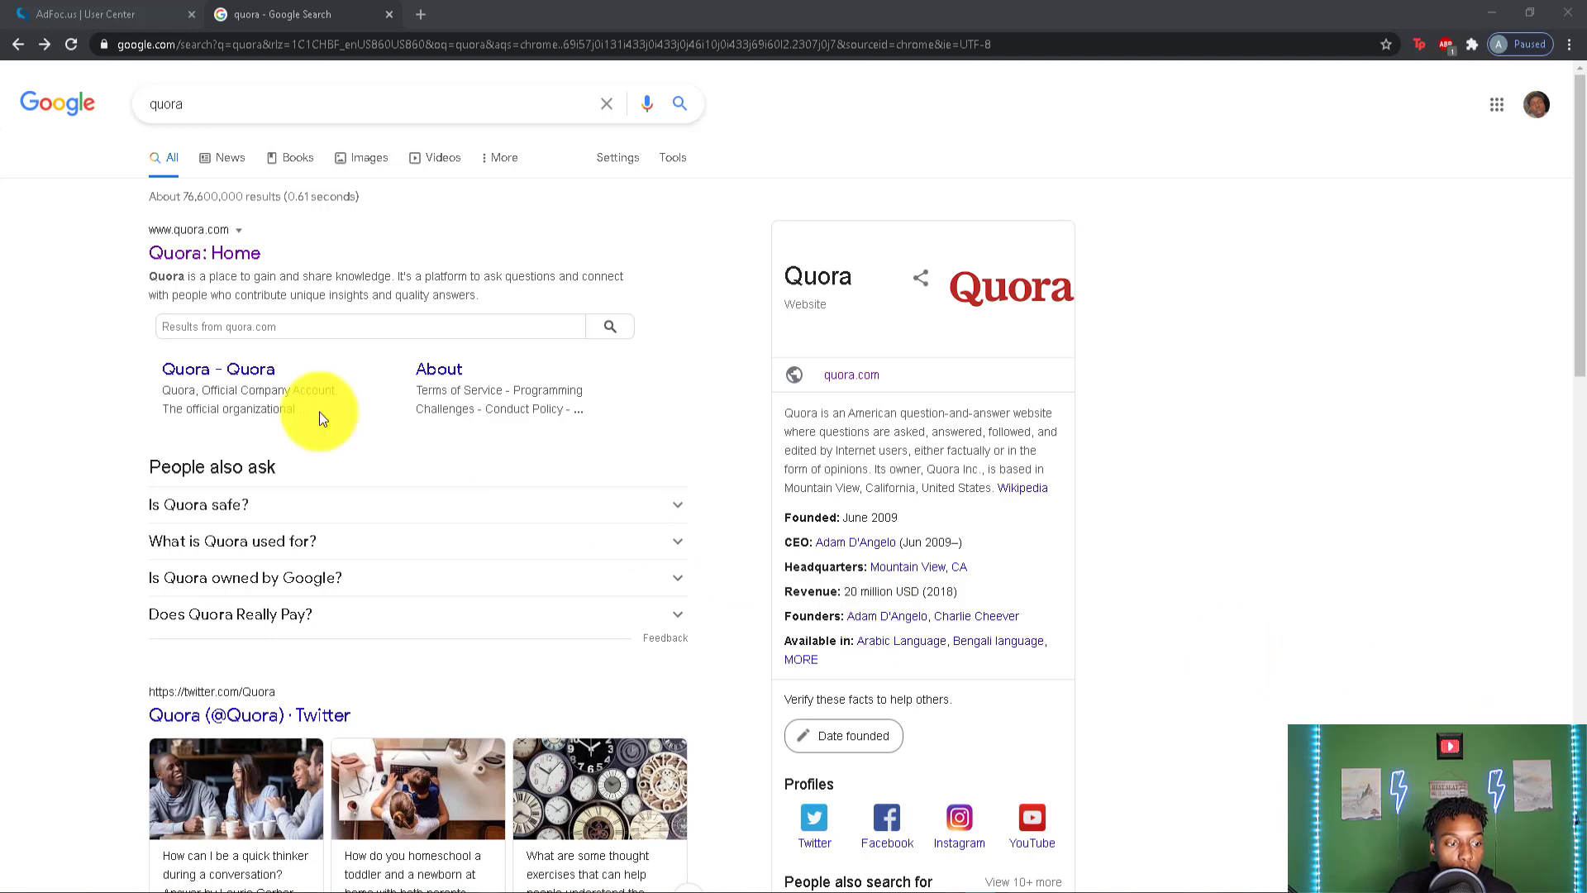
# Step: Open Quora's home page from the web results and search the site for "how to lose weight"
pyautogui.click(219, 253)
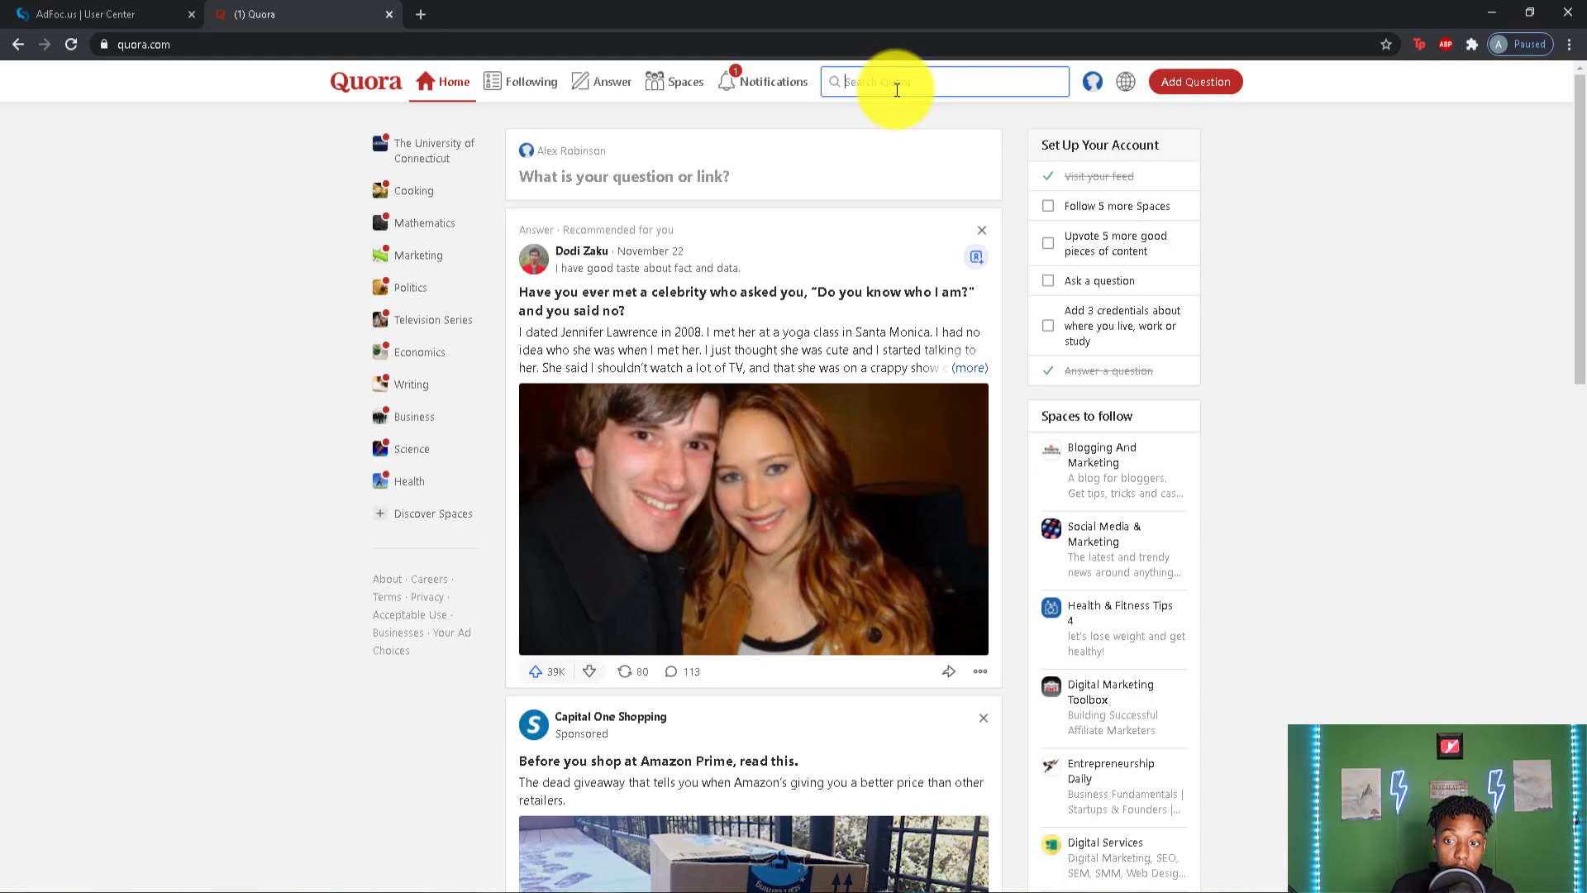
pyautogui.write('h')
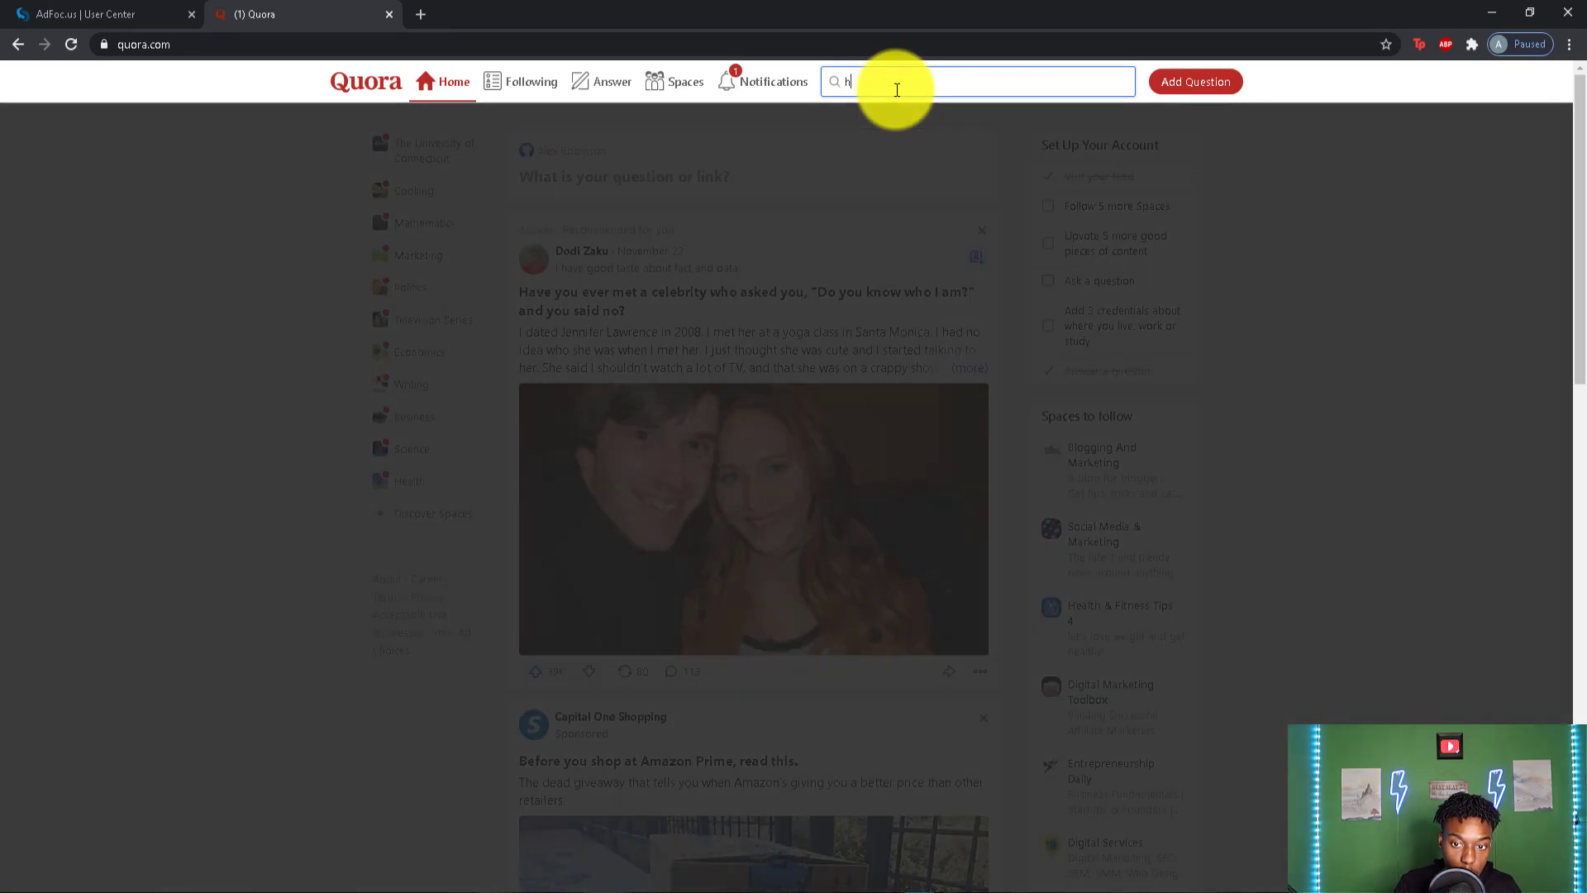
pyautogui.write('ow to lose weight')
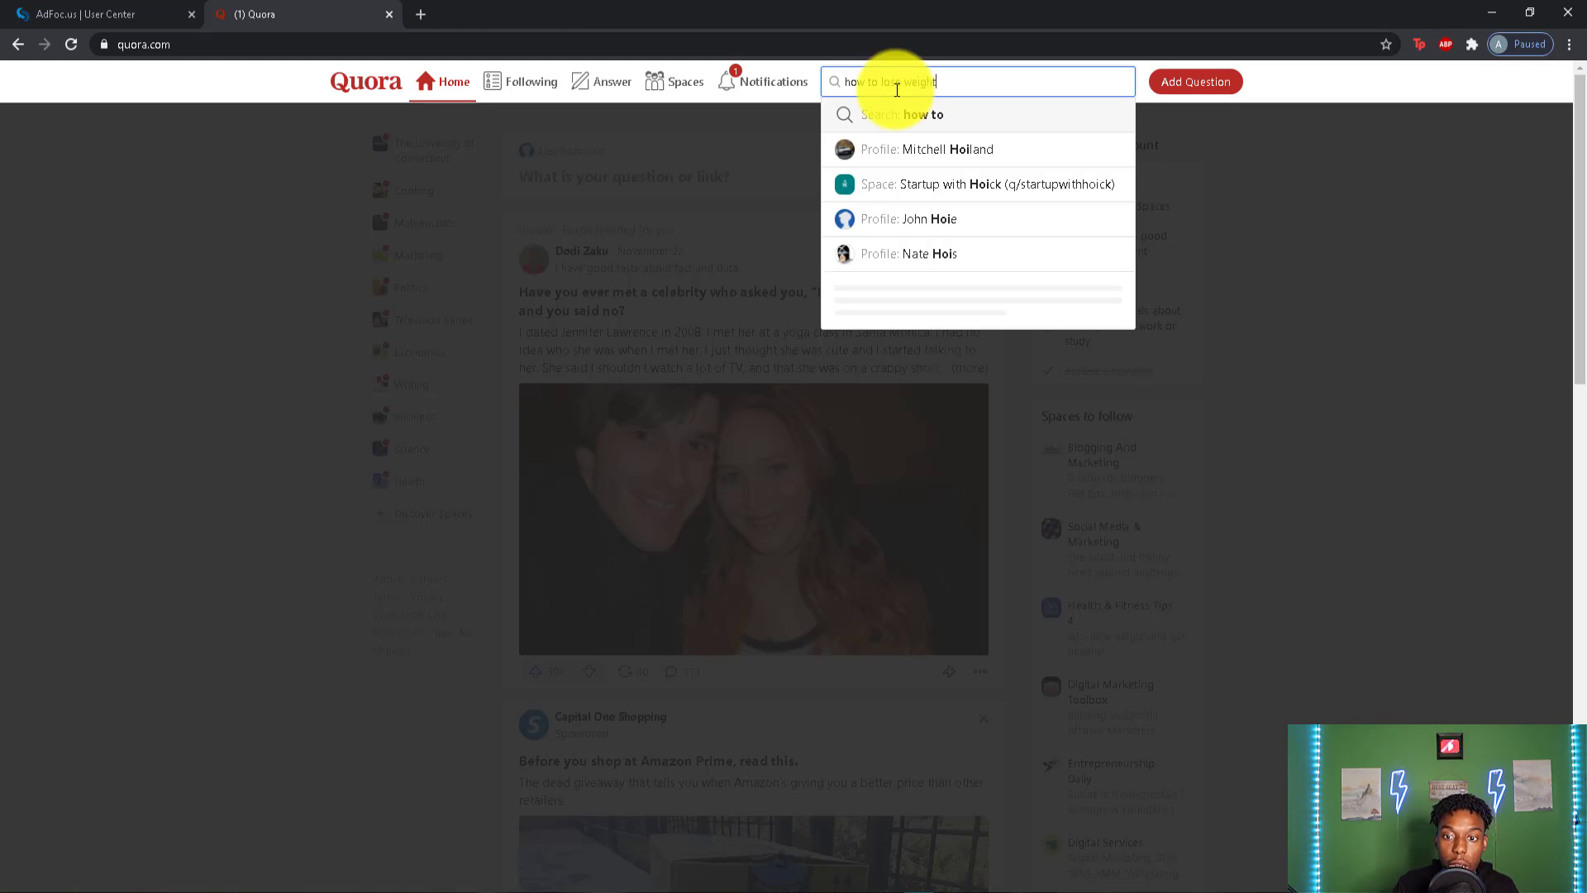
pyautogui.press('Return')
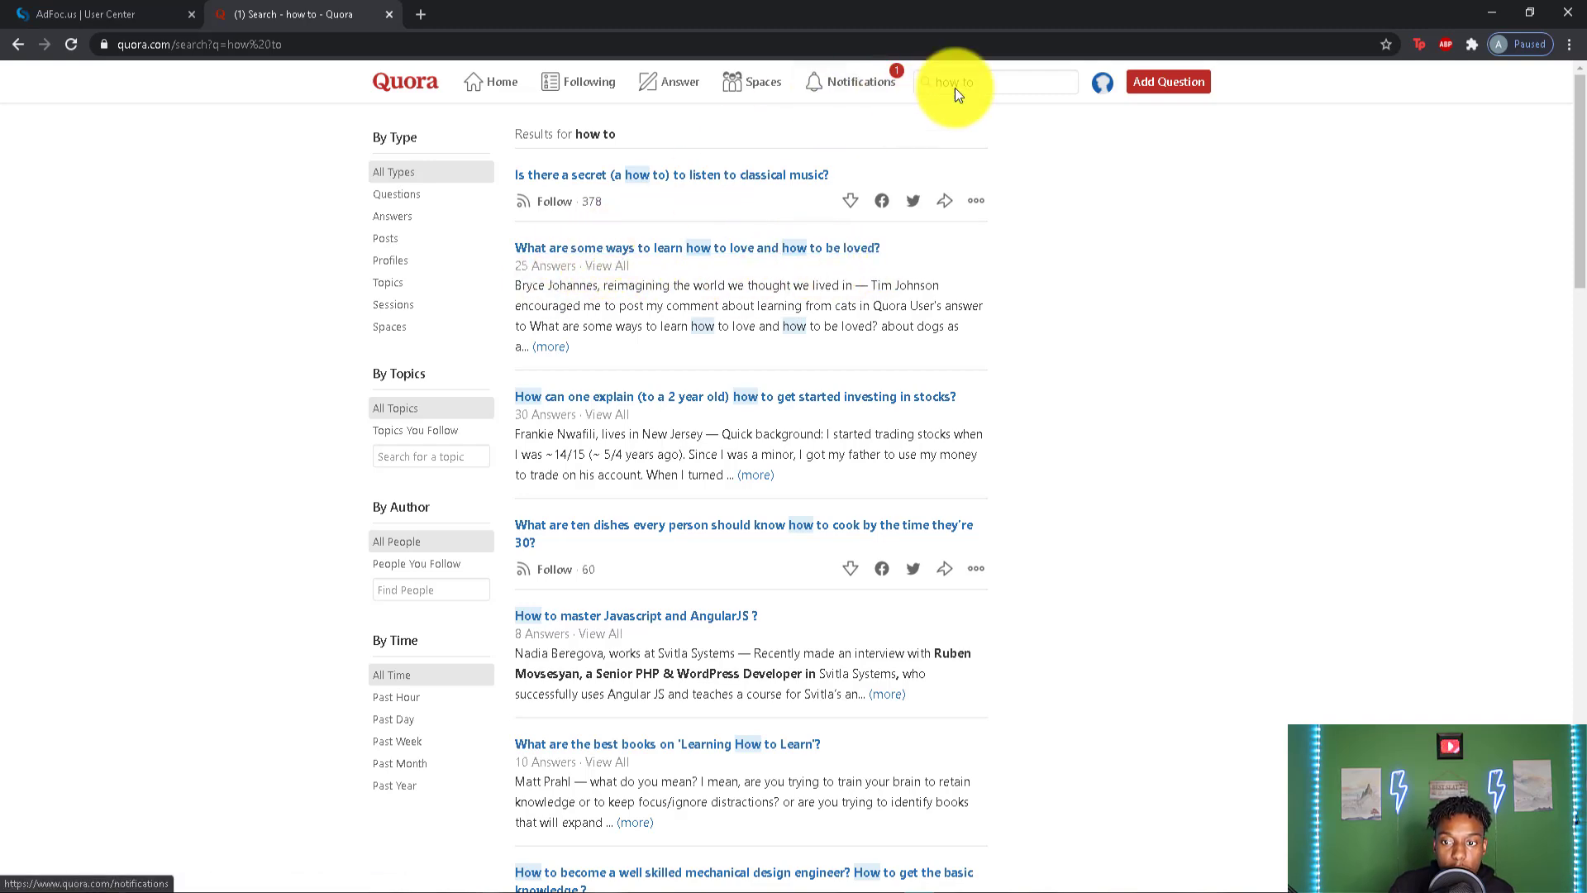
pyautogui.click(1003, 83)
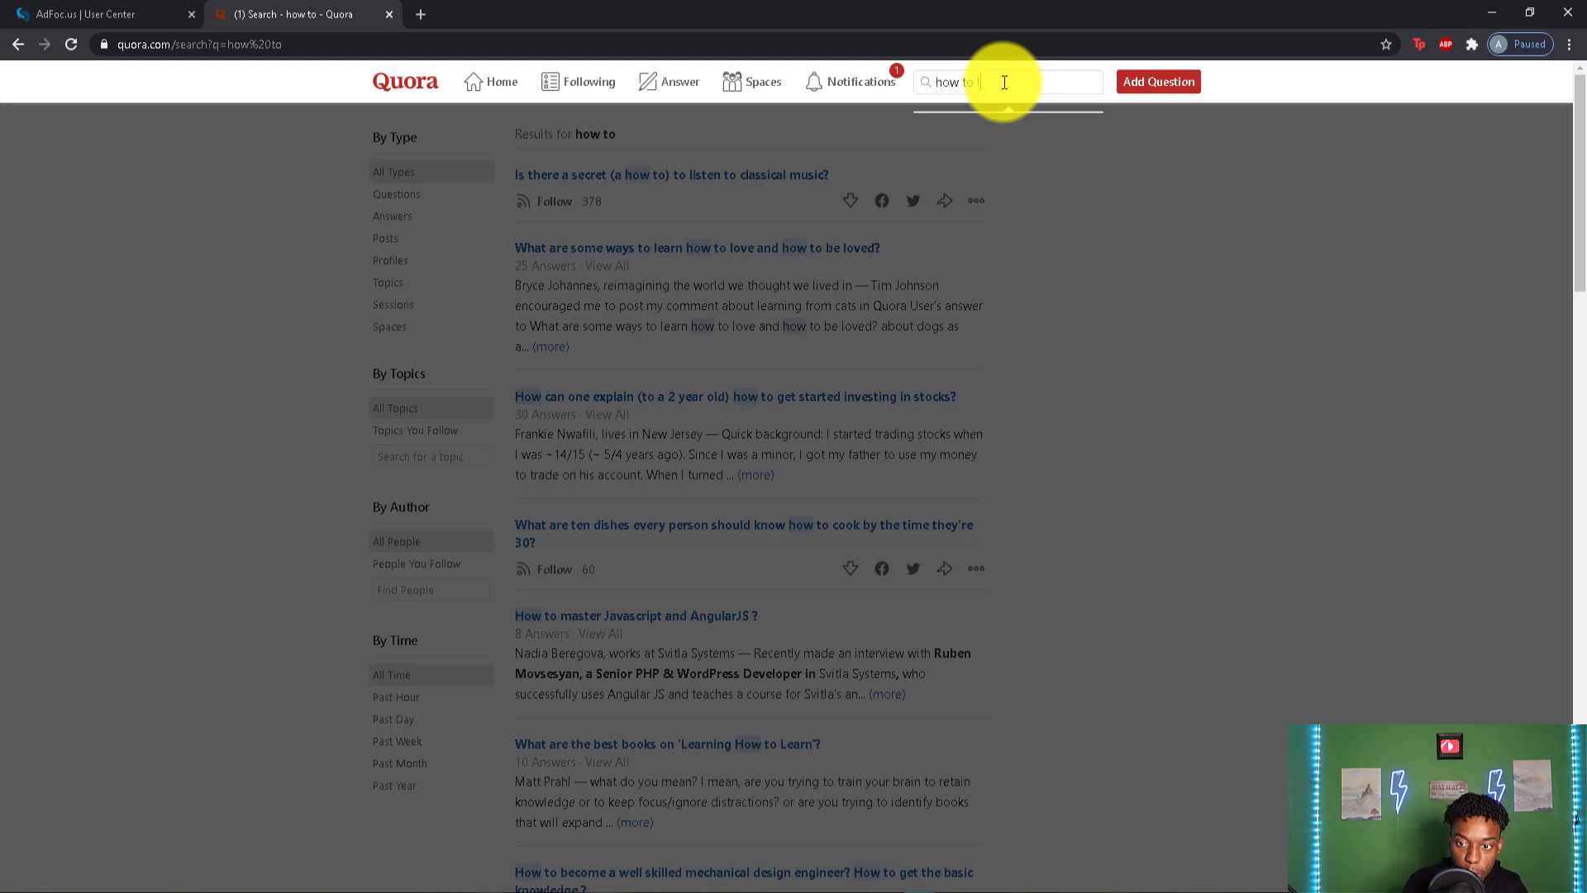
pyautogui.write('lose weight')
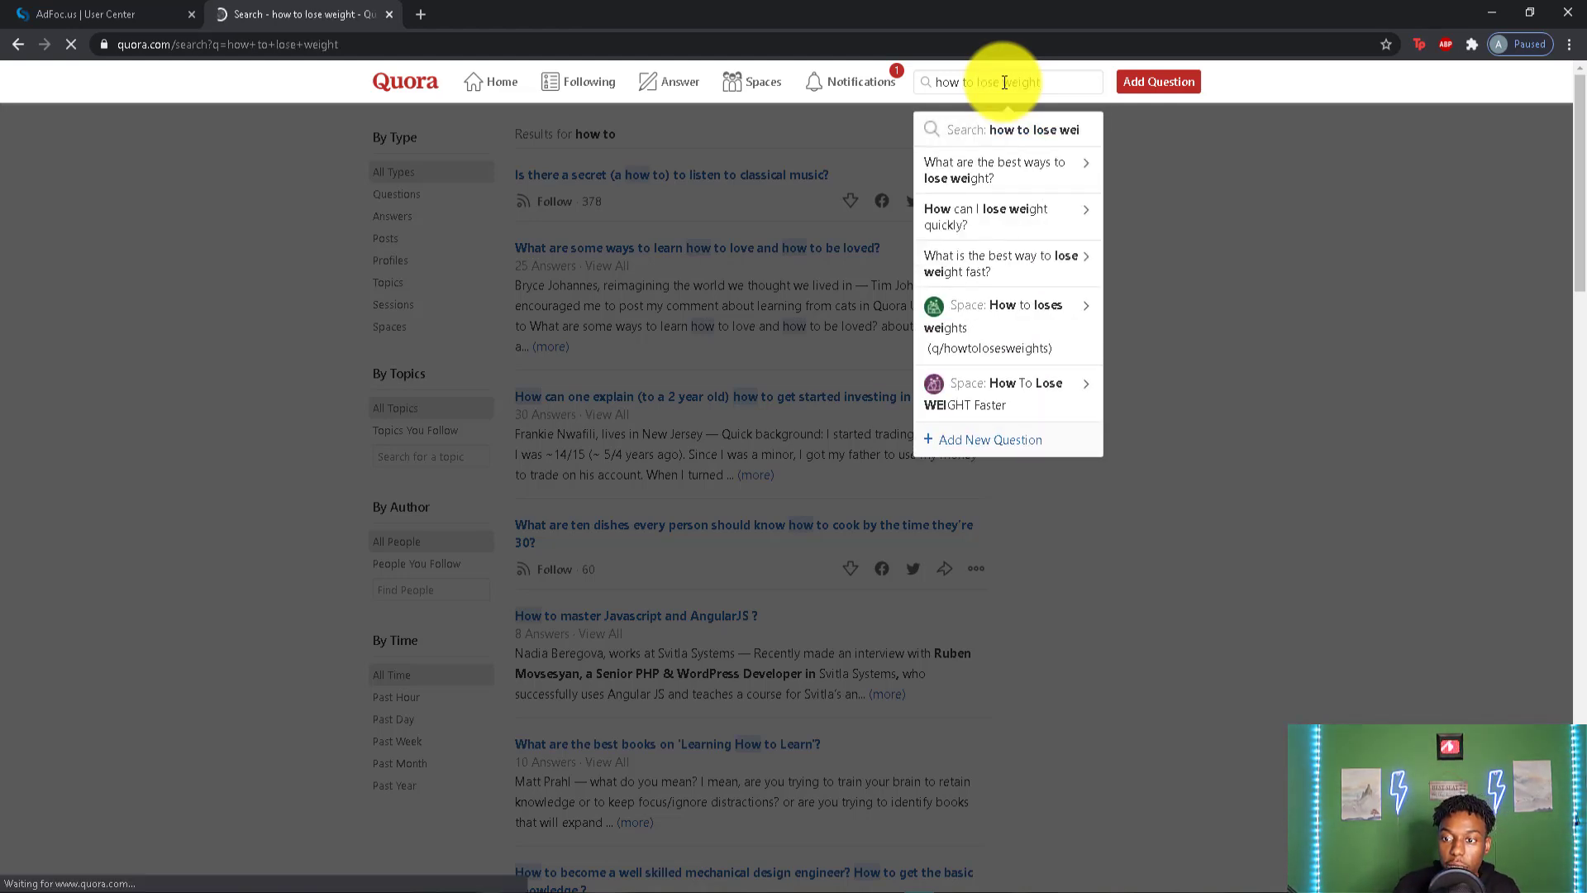
pyautogui.press('Return')
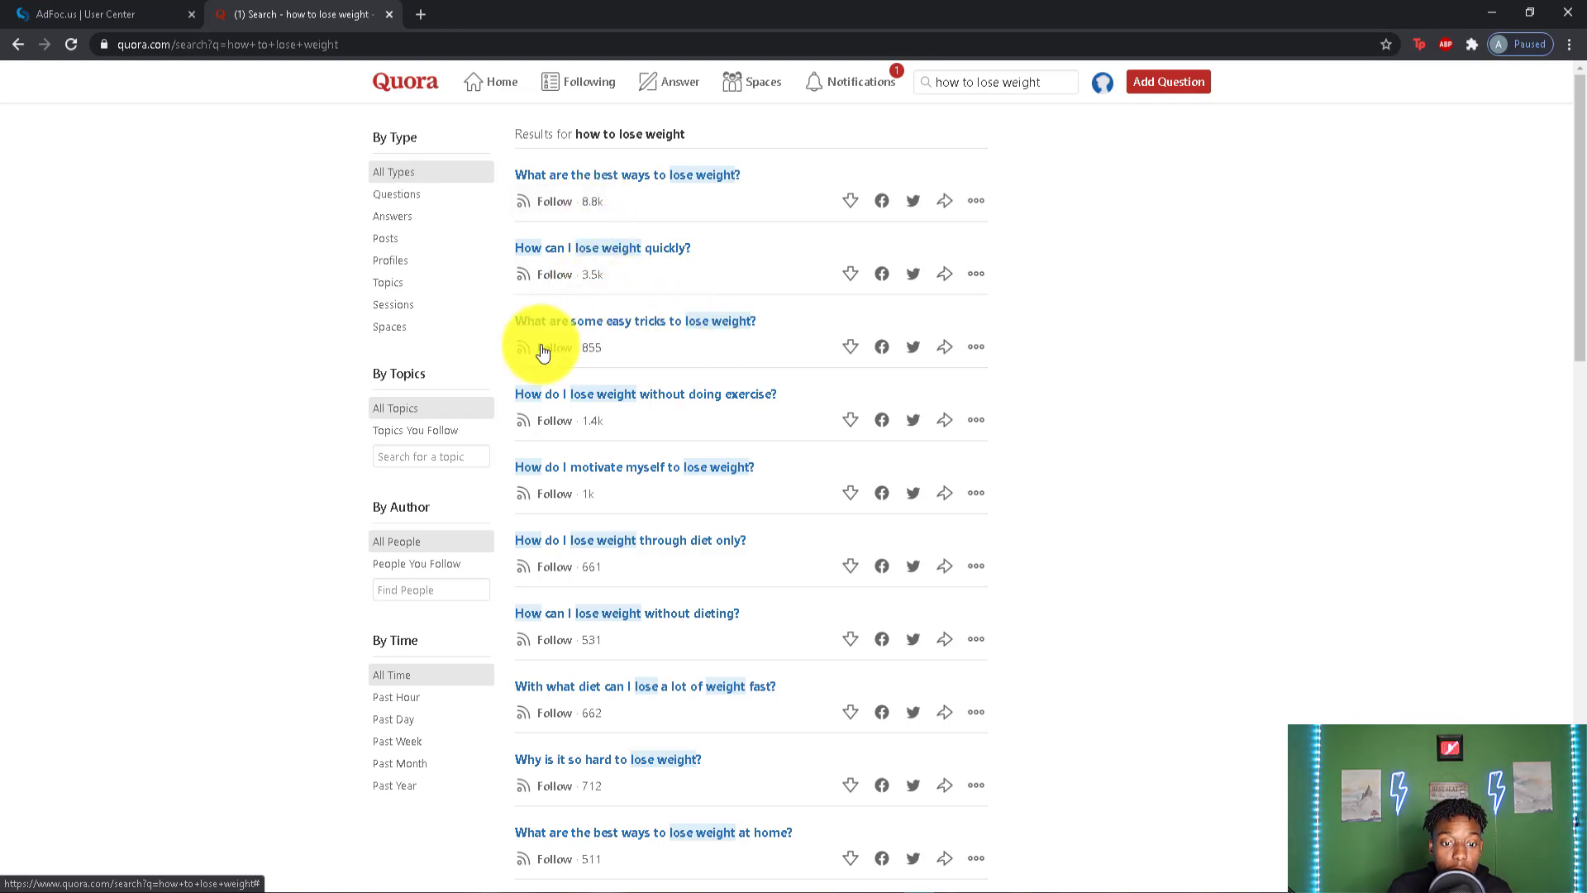
# Step: Open the question "What are the best ways to lose weight?" from the Quora search results
pyautogui.scroll(-1, 587, 417)
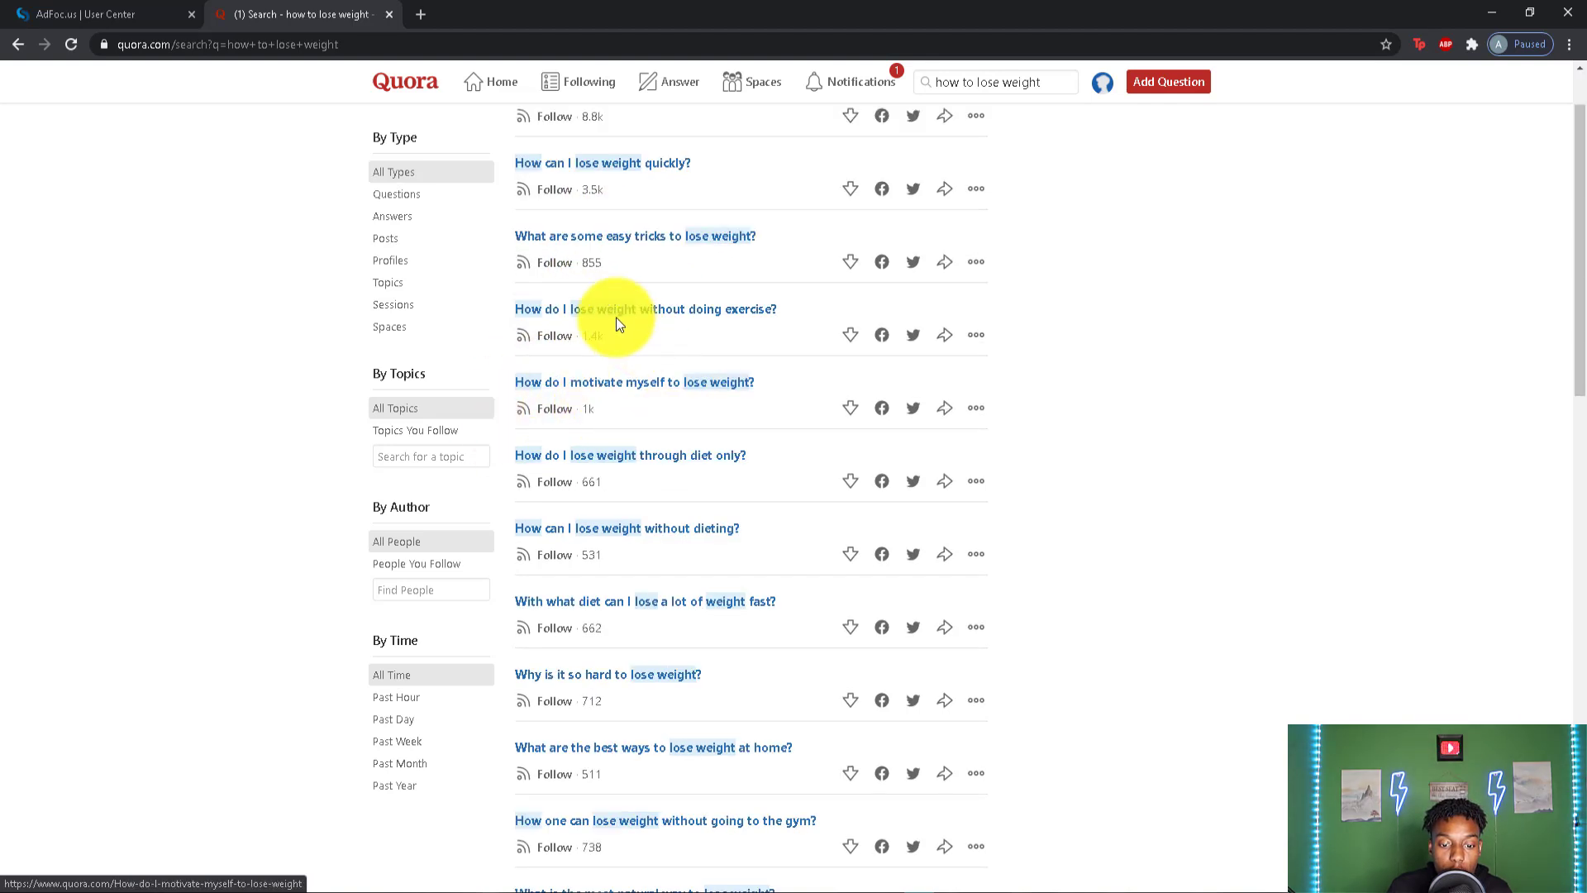
pyautogui.scroll(1, 679, 439)
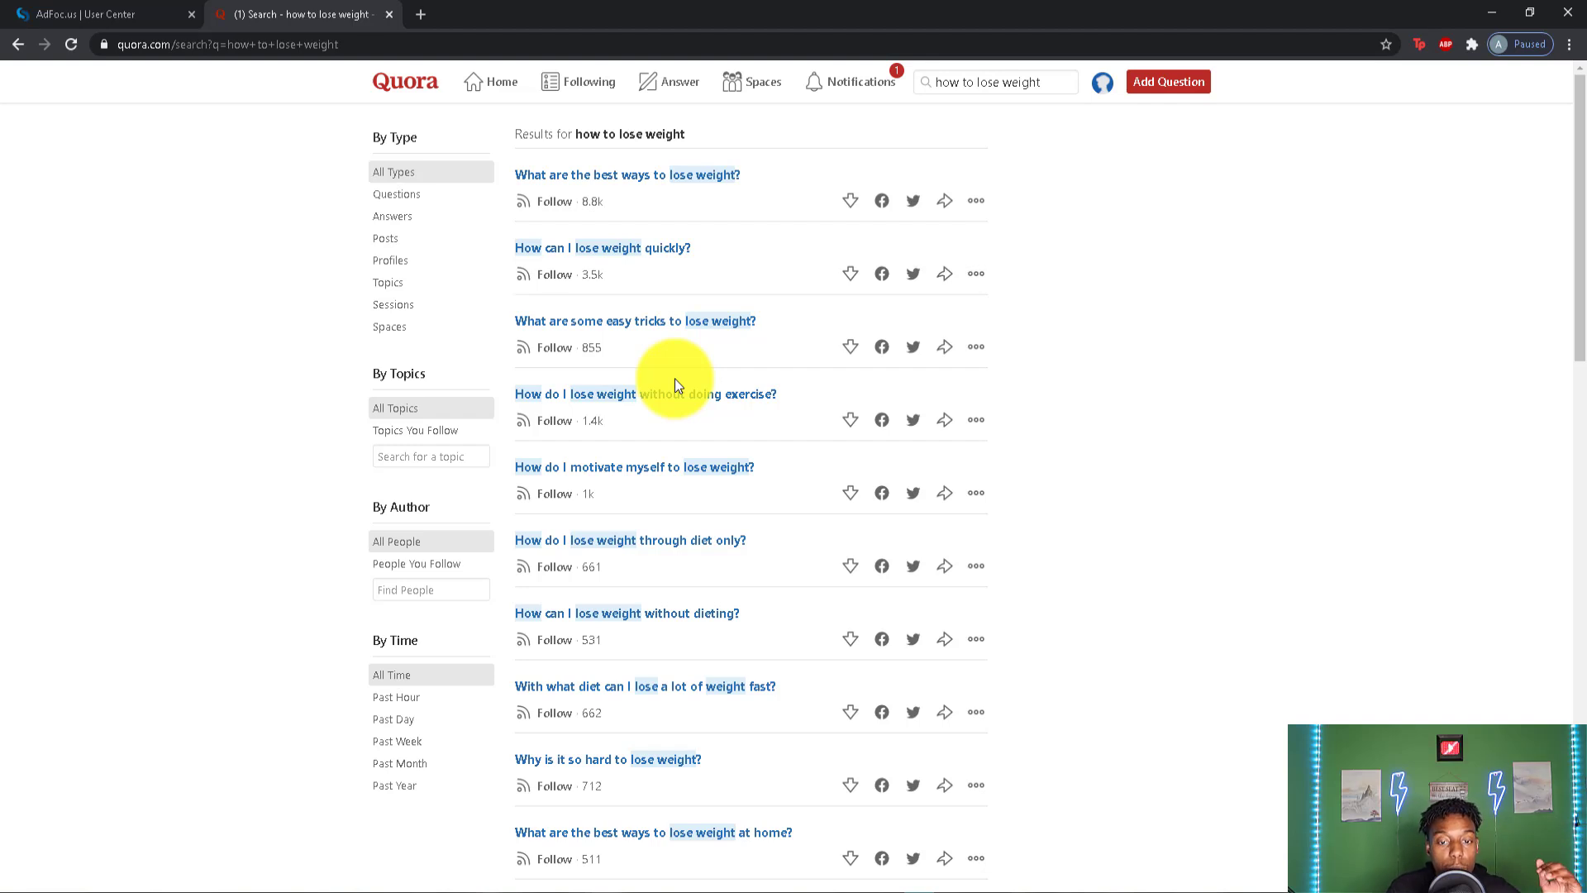
pyautogui.click(606, 182)
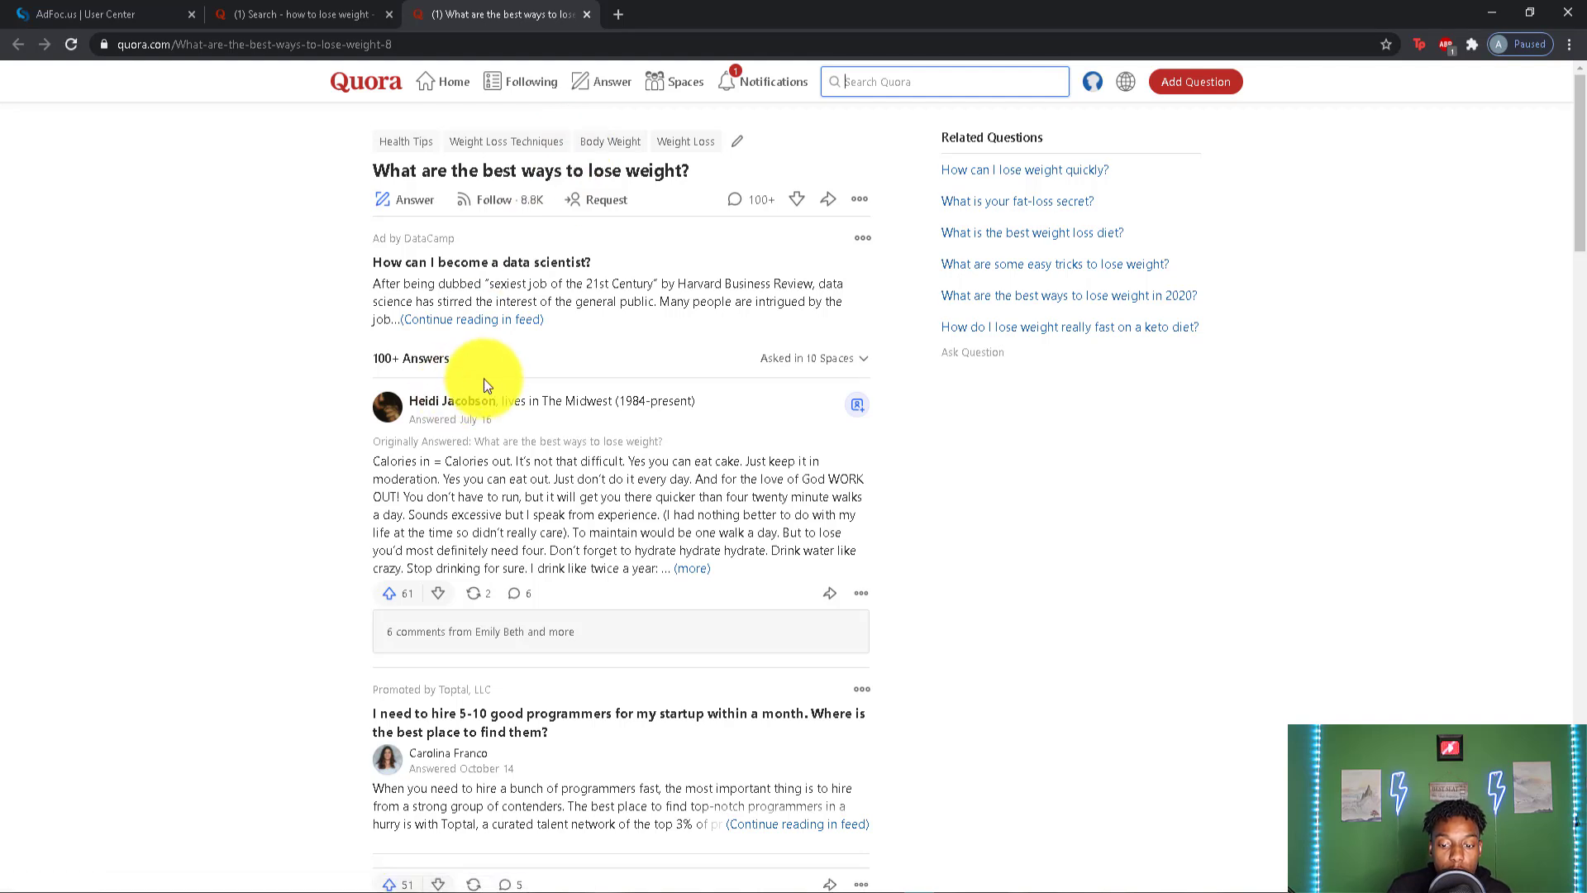
# Step: Examine the existing answers to the question, including their views, upvotes and comments
pyautogui.scroll(-1, 463, 372)
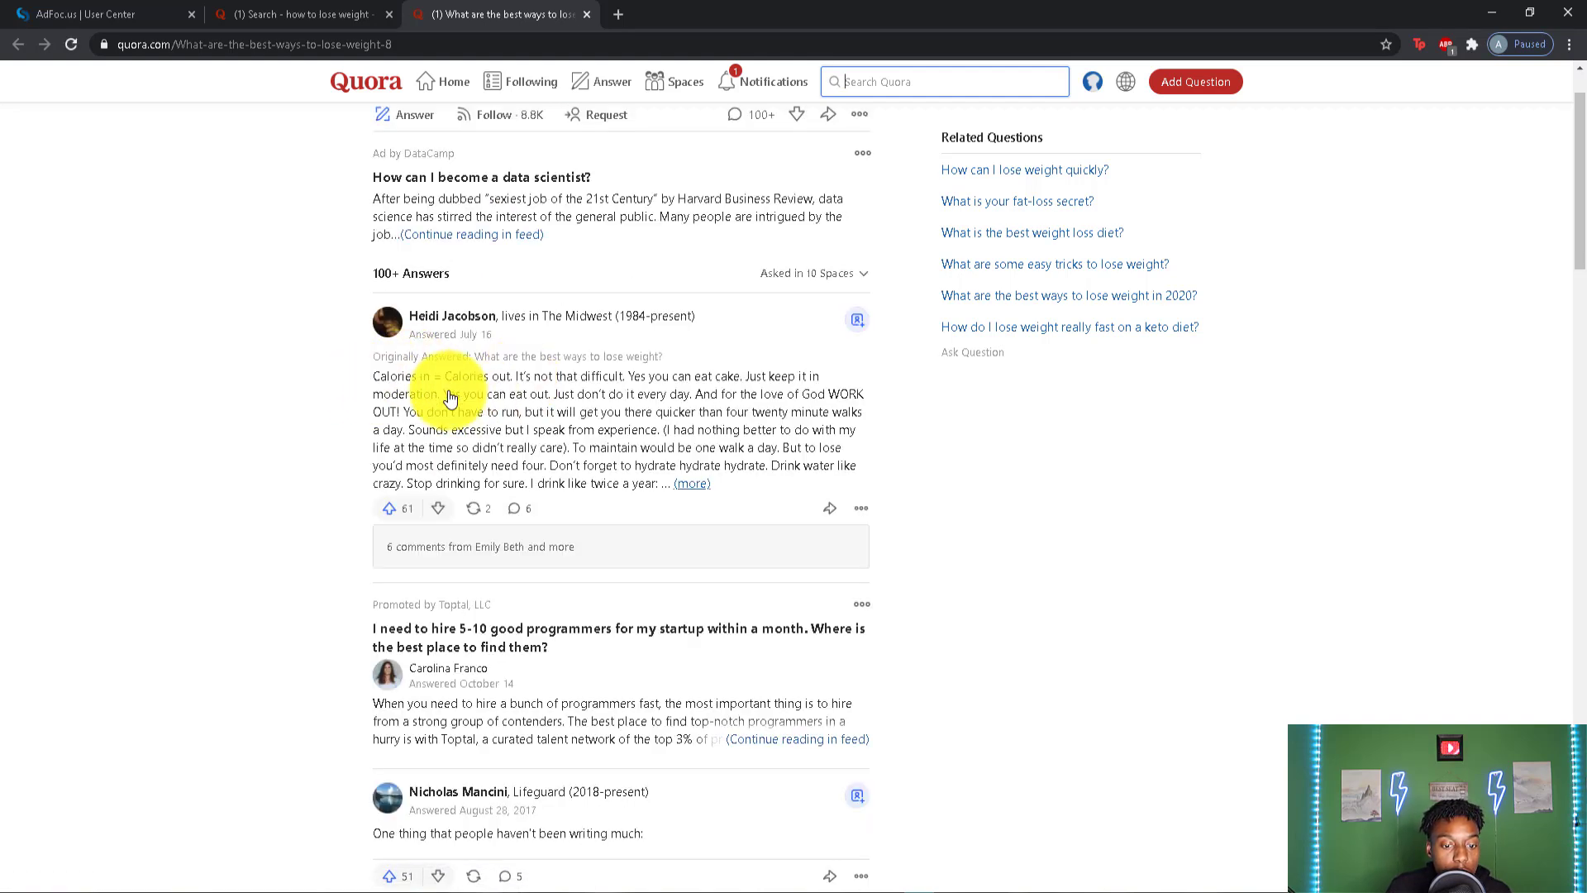
pyautogui.scroll(-1, 525, 415)
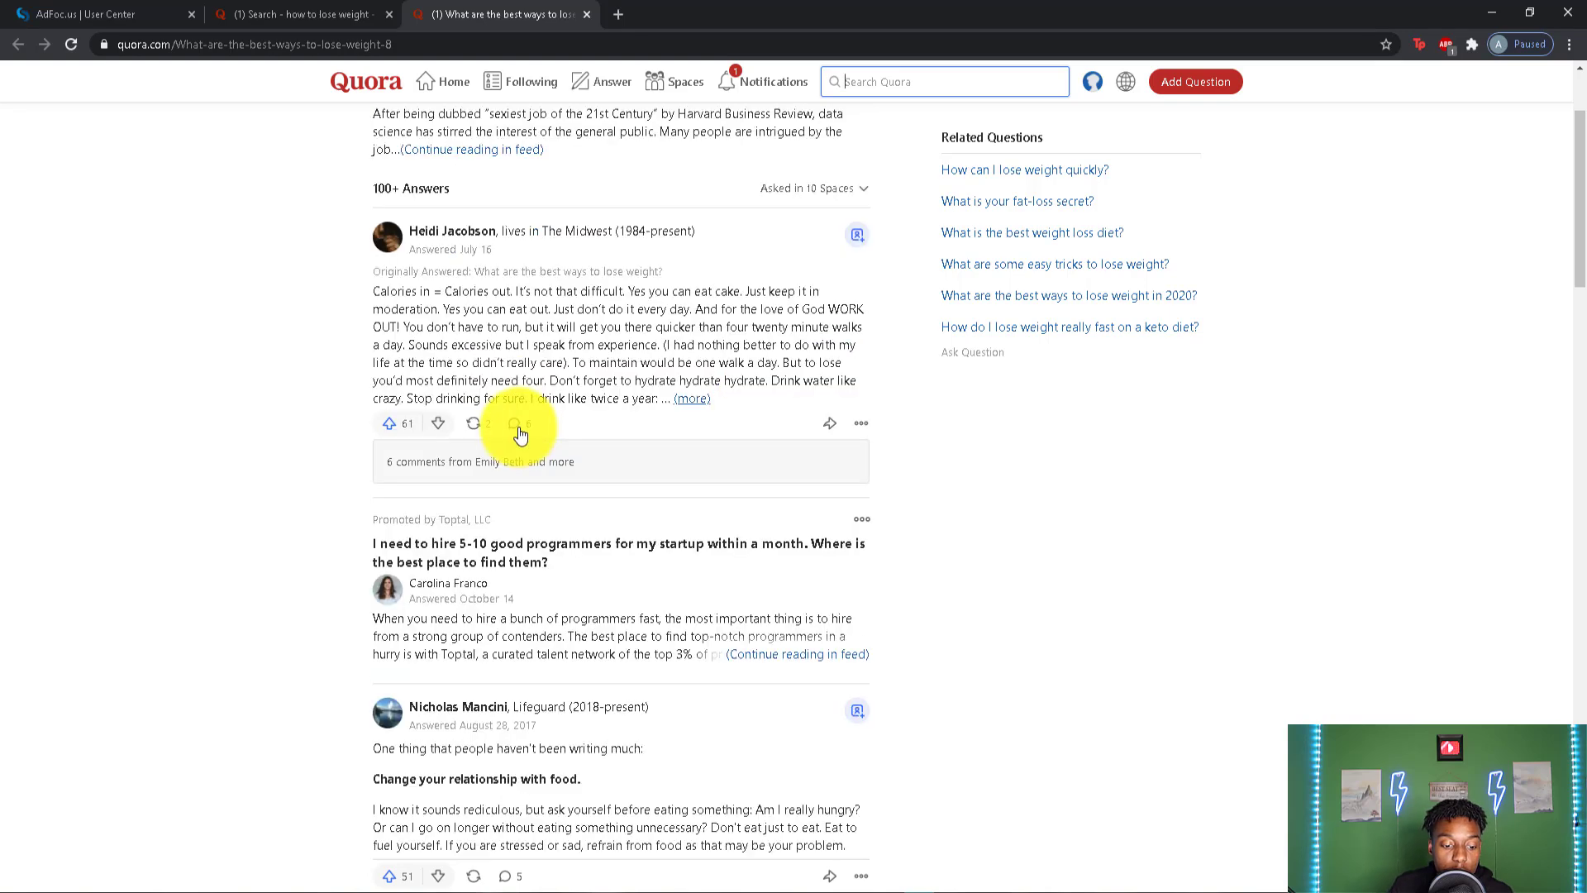
pyautogui.scroll(-1, 431, 410)
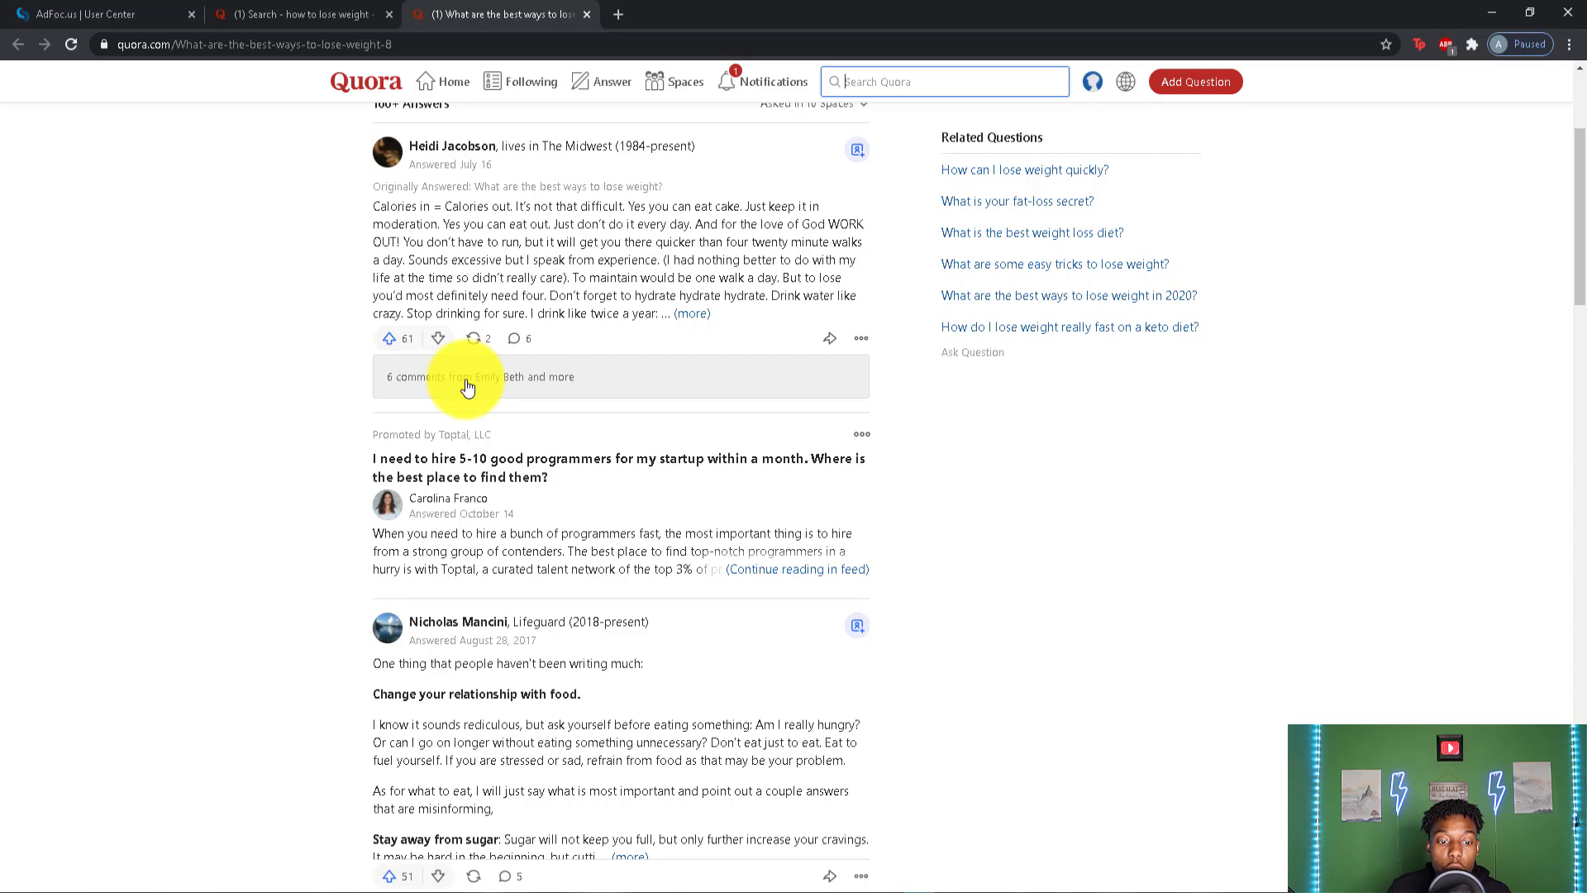
pyautogui.scroll(-10, 467, 387)
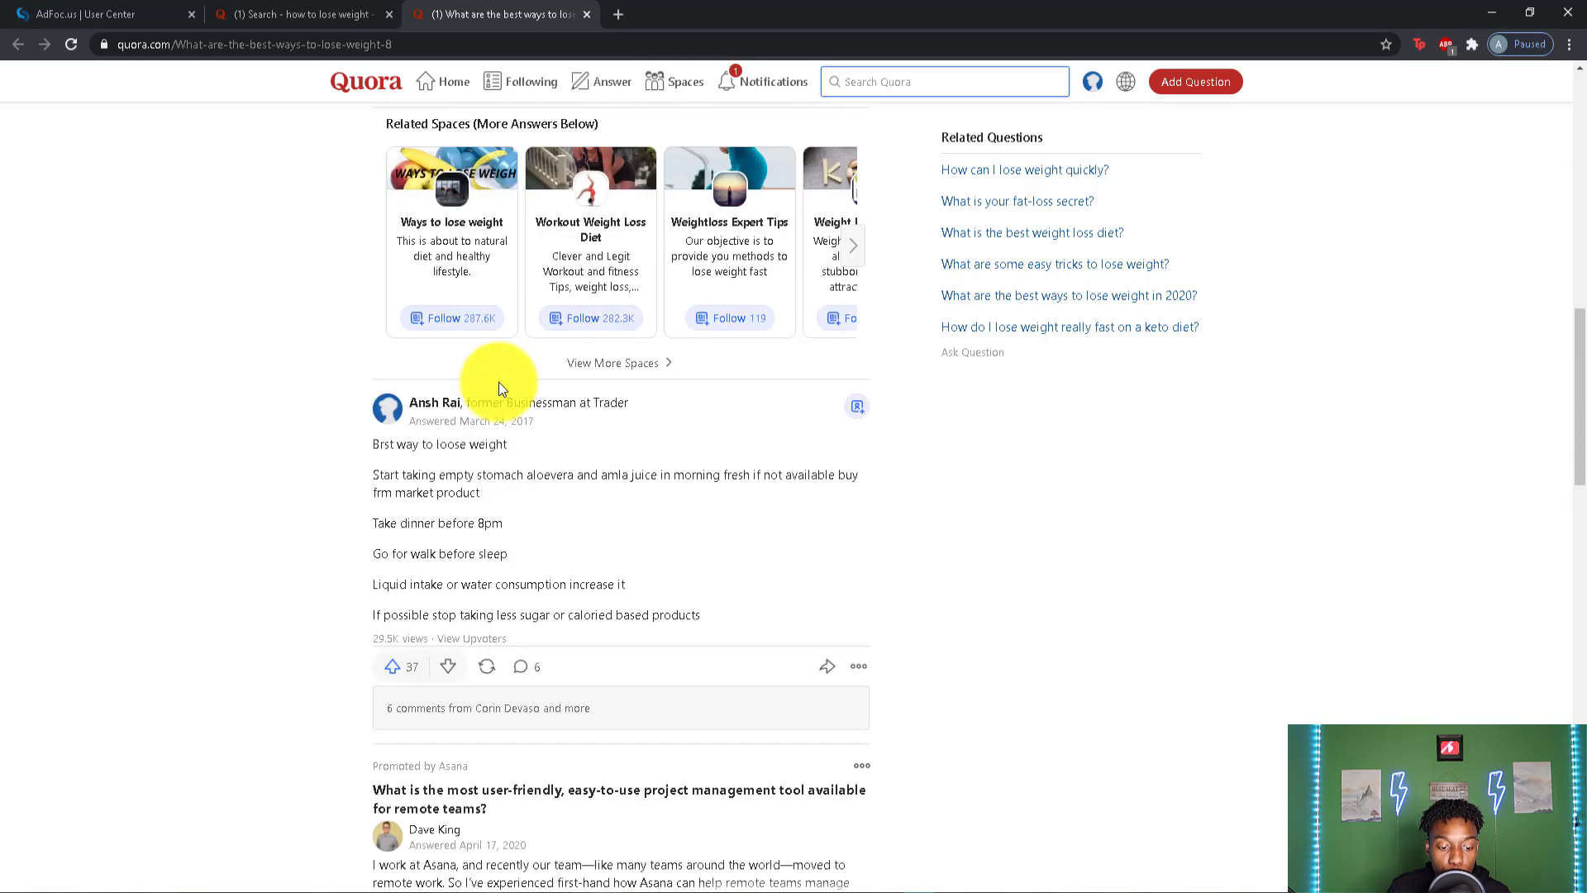
pyautogui.scroll(-7, 501, 389)
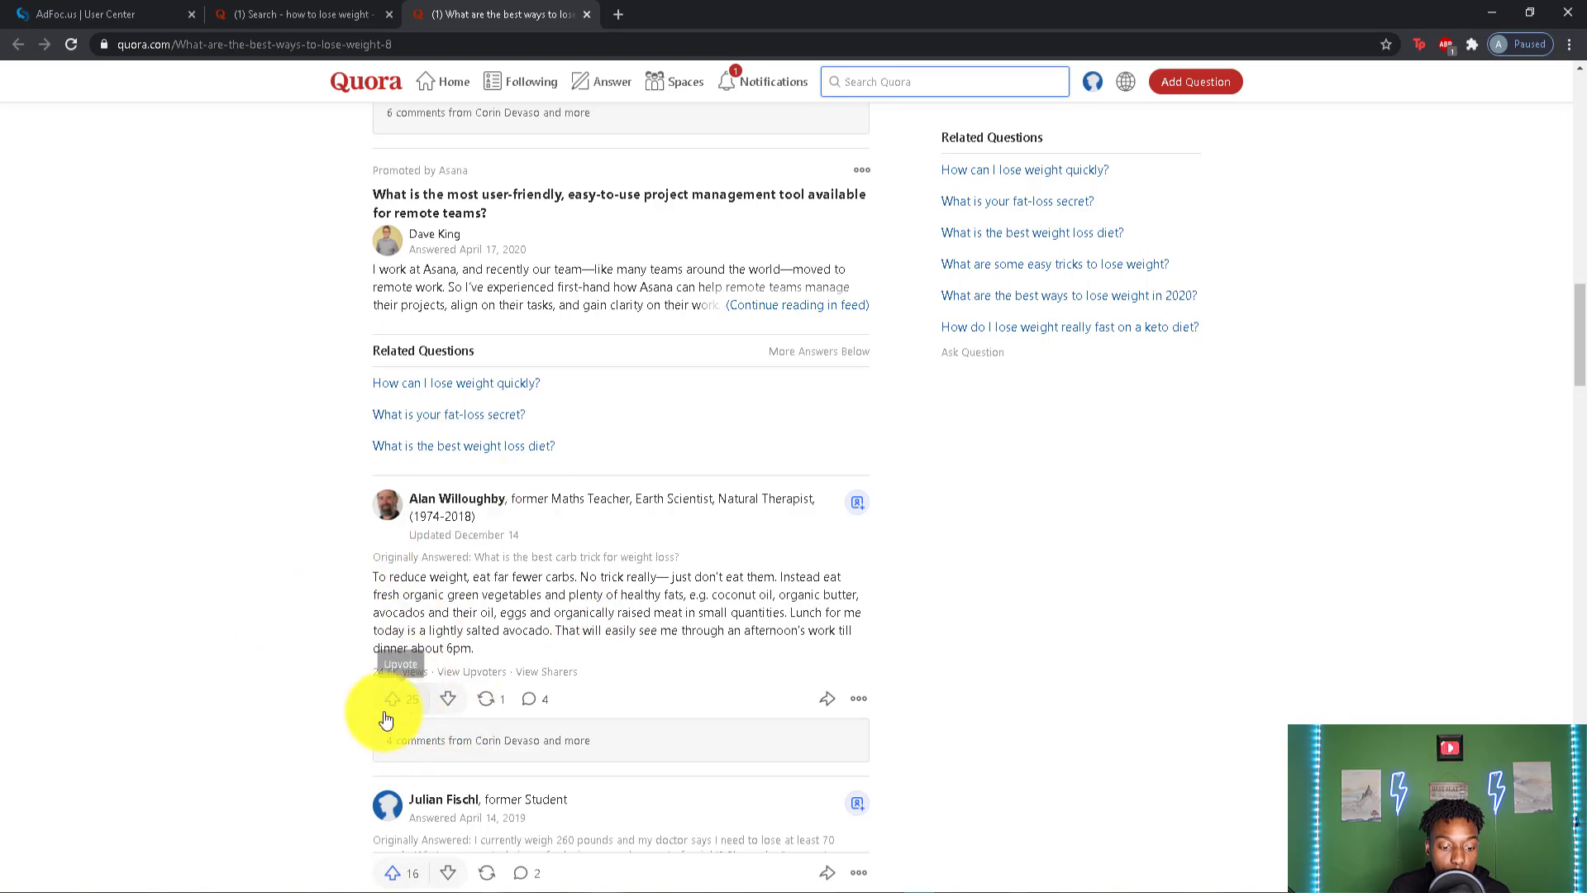
pyautogui.scroll(-2, 666, 521)
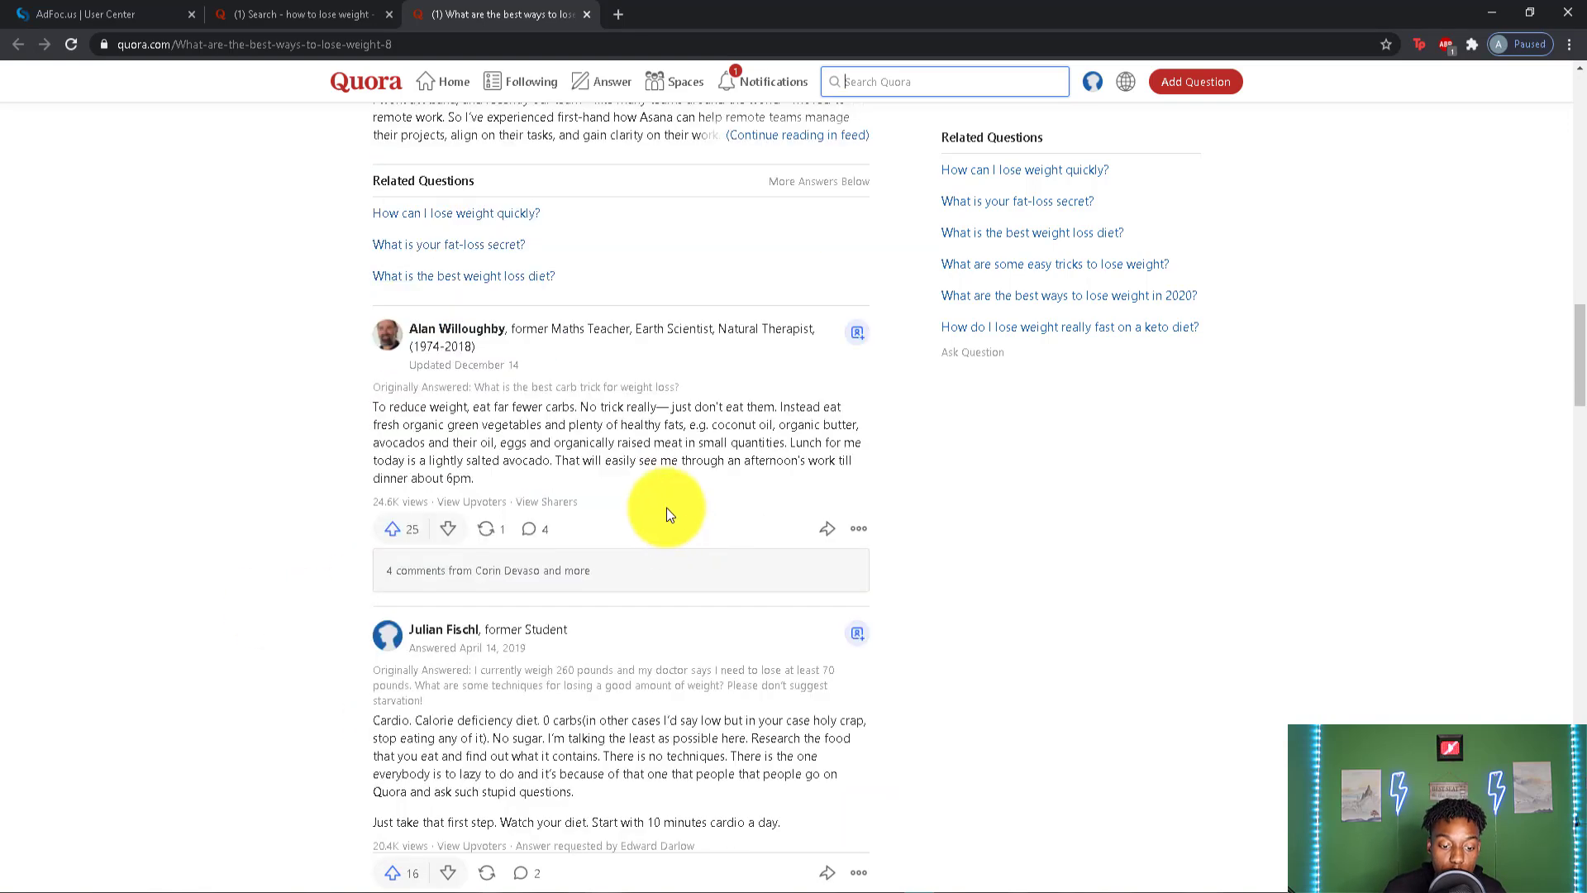
pyautogui.scroll(-5, 666, 507)
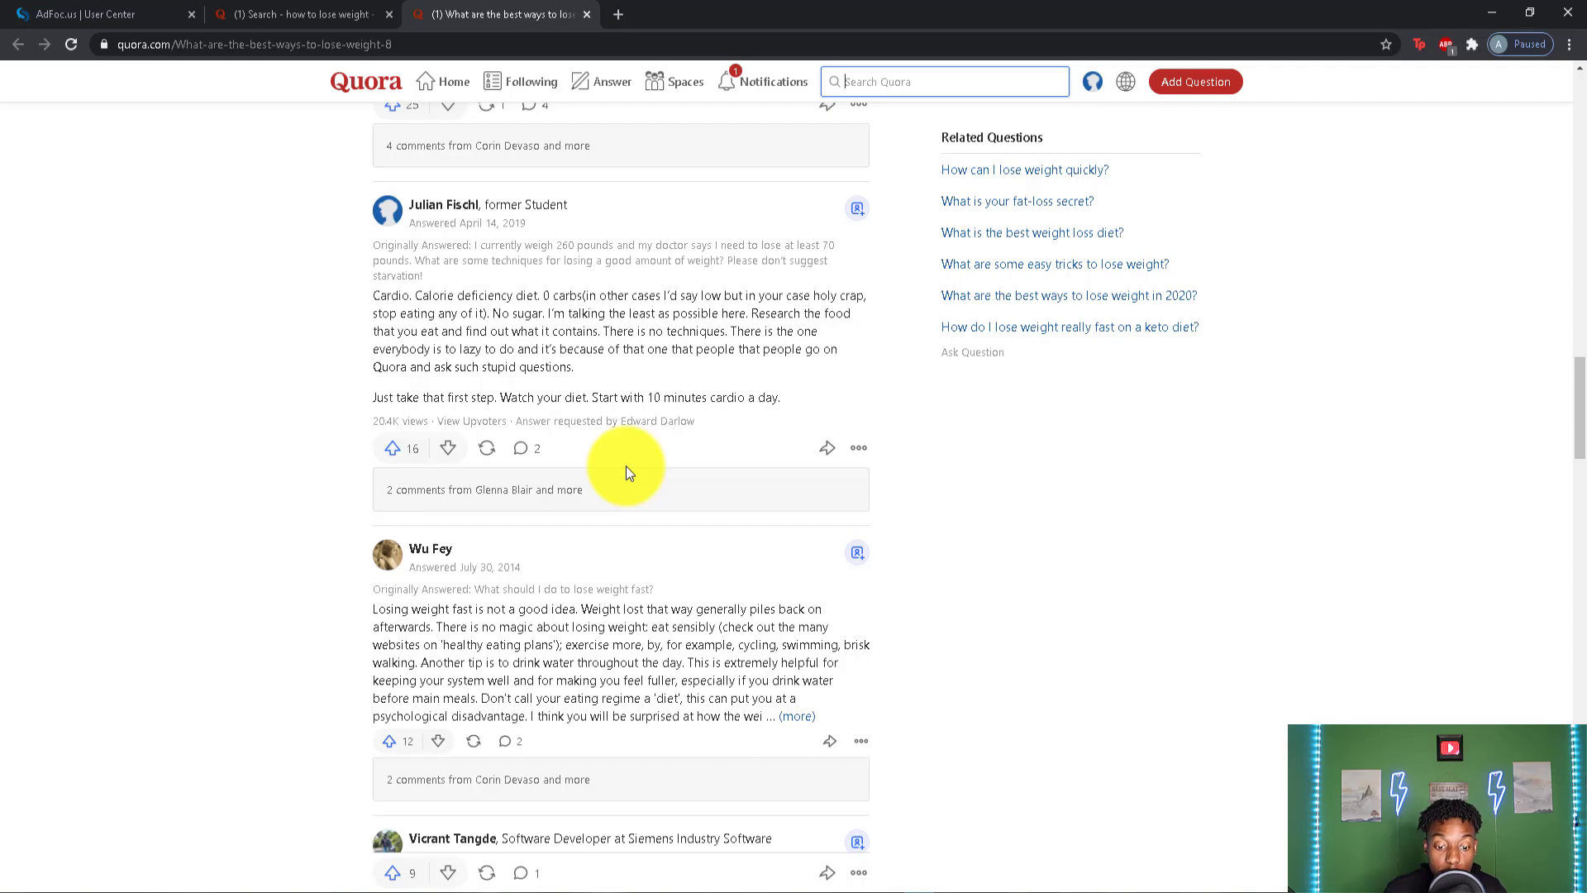
pyautogui.scroll(-2, 623, 467)
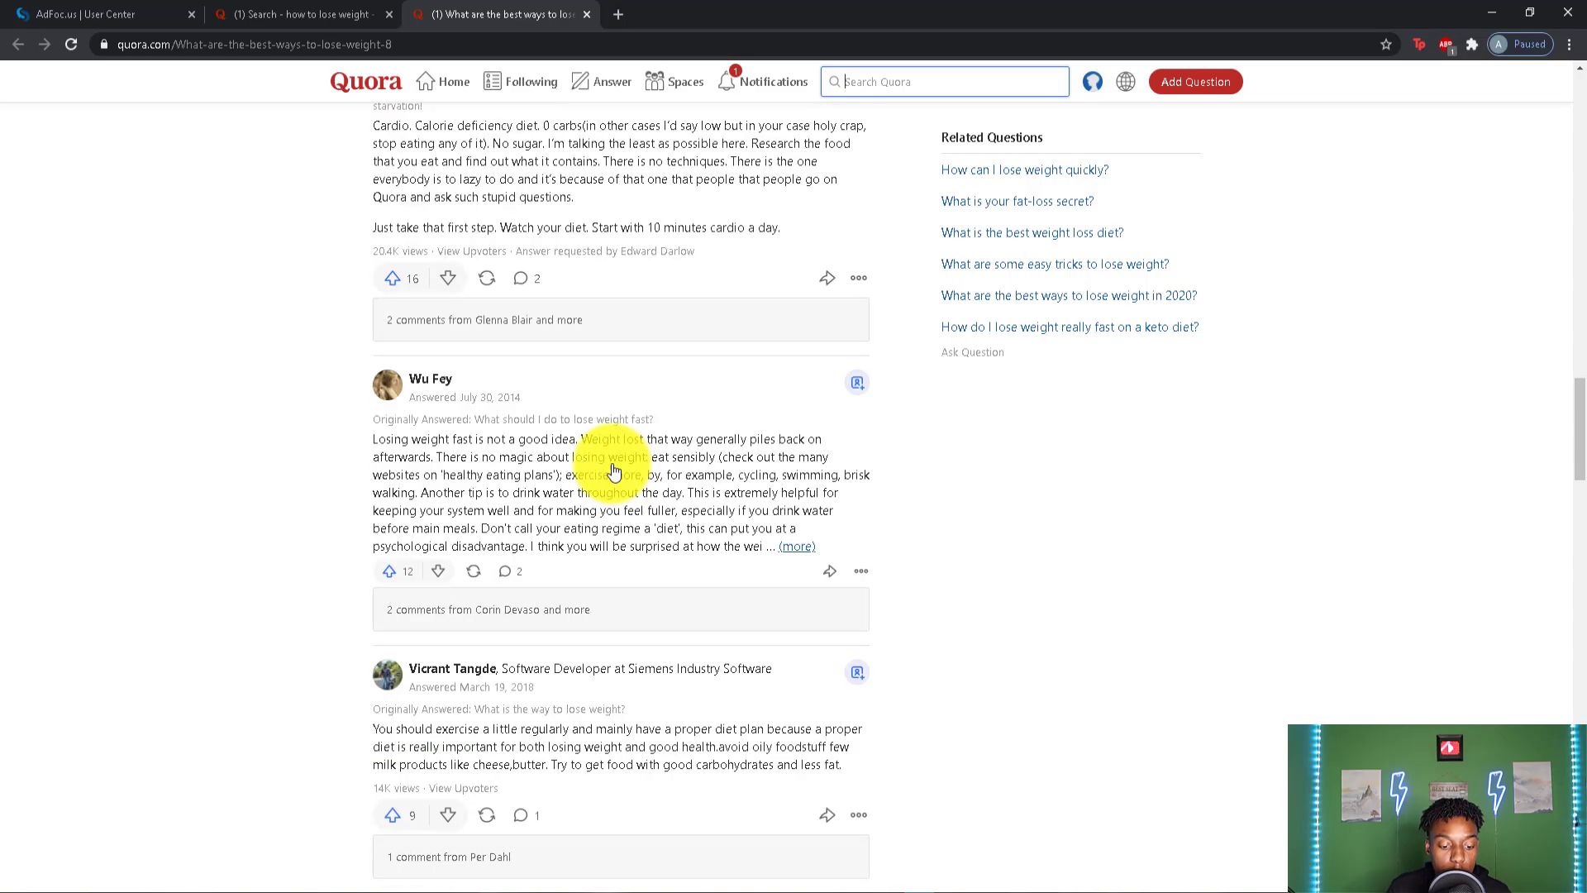
pyautogui.scroll(6, 562, 538)
pyautogui.scroll(20, 551, 562)
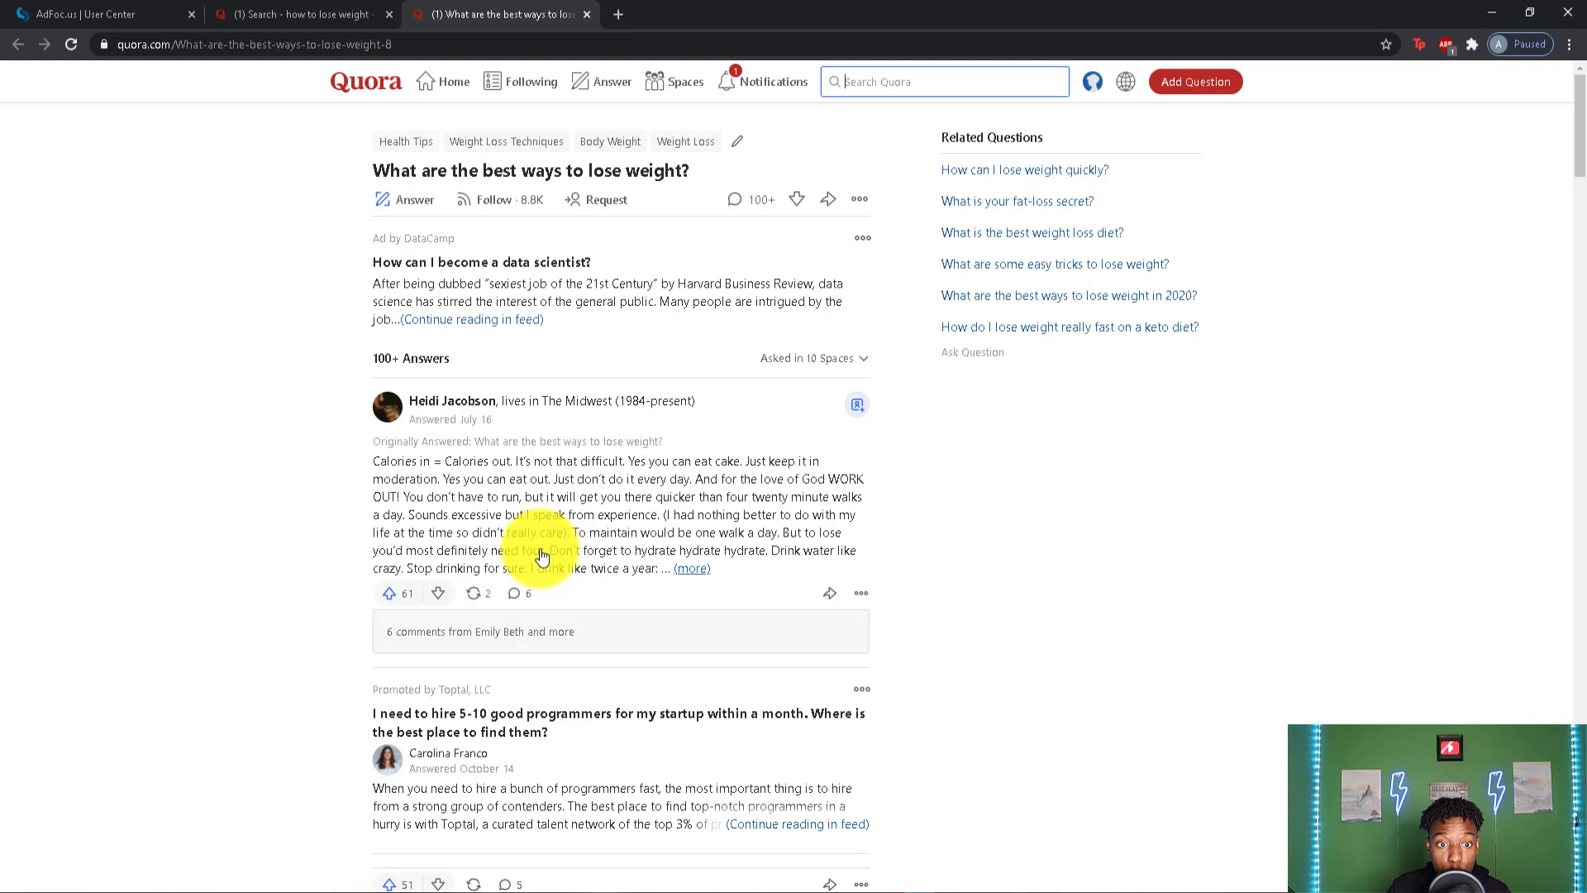
# Step: Write an answer about struggling with weight loss for years, finding a YouTube diet video, changing diet and losing a lot of weight after two weeks
pyautogui.click(392, 208)
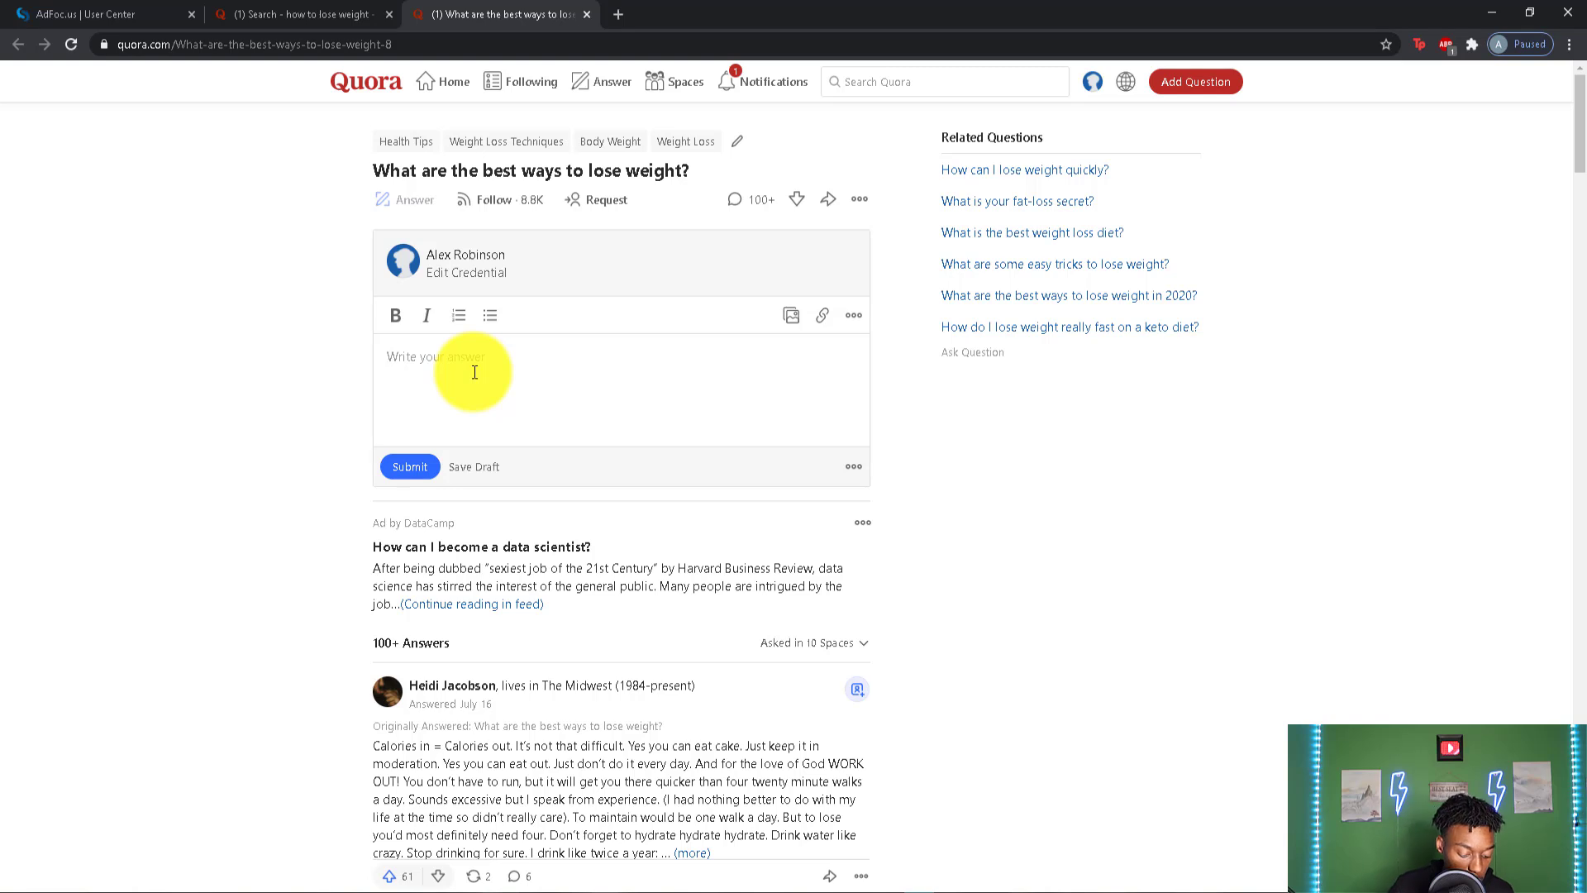
pyautogui.write('I was struggling with weight loss for multiple years. It was hard because I tried so many different diets but none of them seemed to work. One day I came across this YouTube video explaining the best diet for weight loss! I took notes down and later that day I went to the store and changed my diet completely. It’s important to remember weight loss takes time! But, don’t let that discourage you, if you keep consistent with a diet you can see progress fast. After a two weeks with my new diet I lost a lot of weight.')
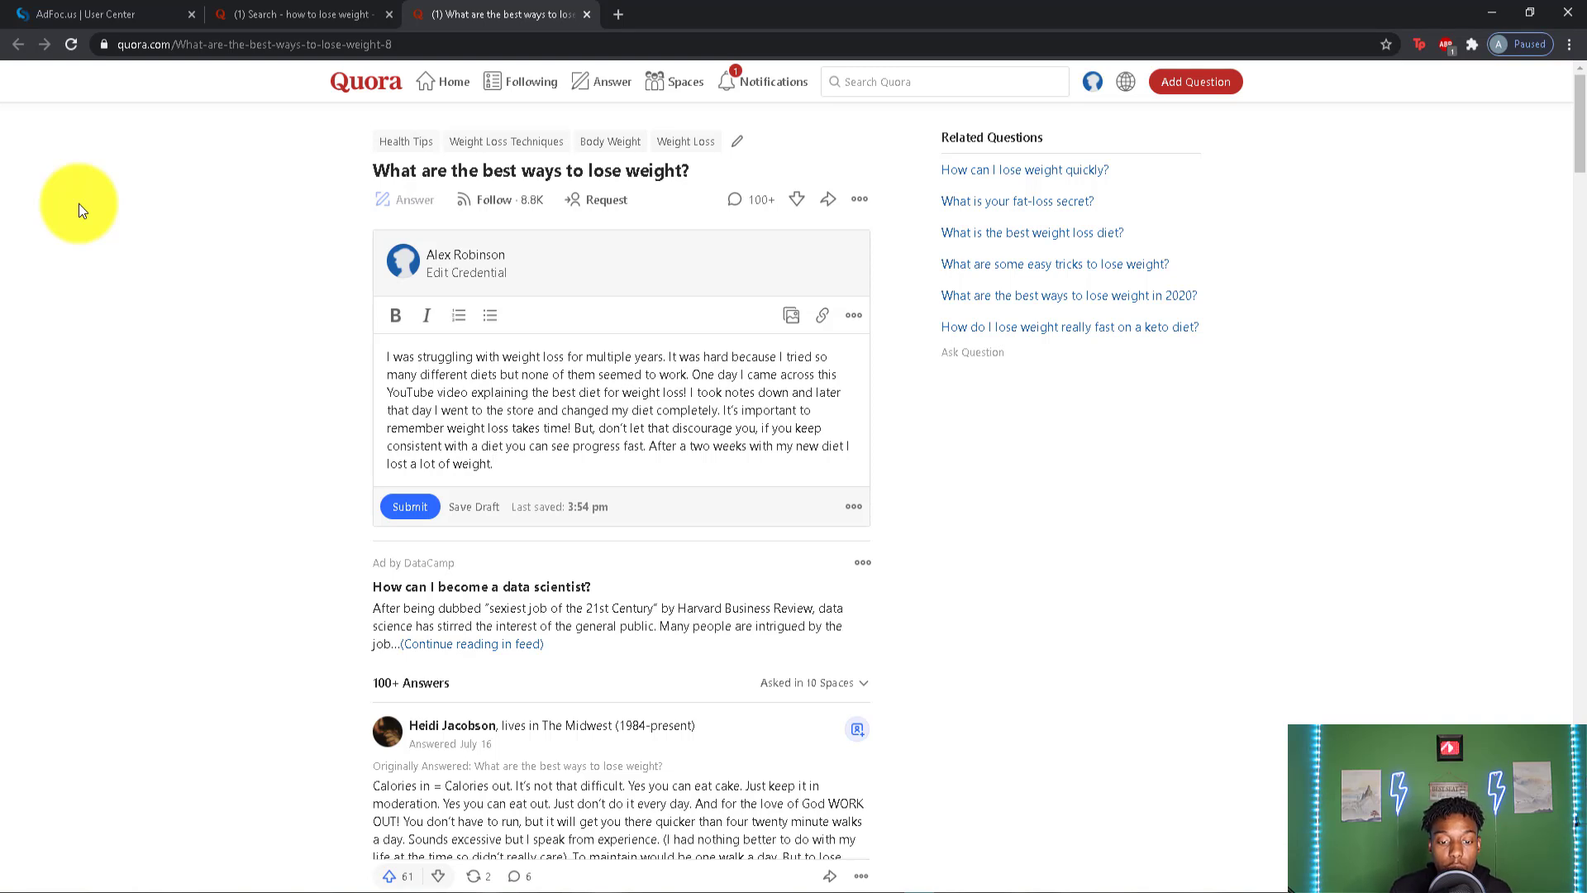
# Step: Copy the shortened video link from AdFoc.us and paste it on a new line below the Quora answer text
pyautogui.click(91, 14)
pyautogui.rightClick(864, 384)
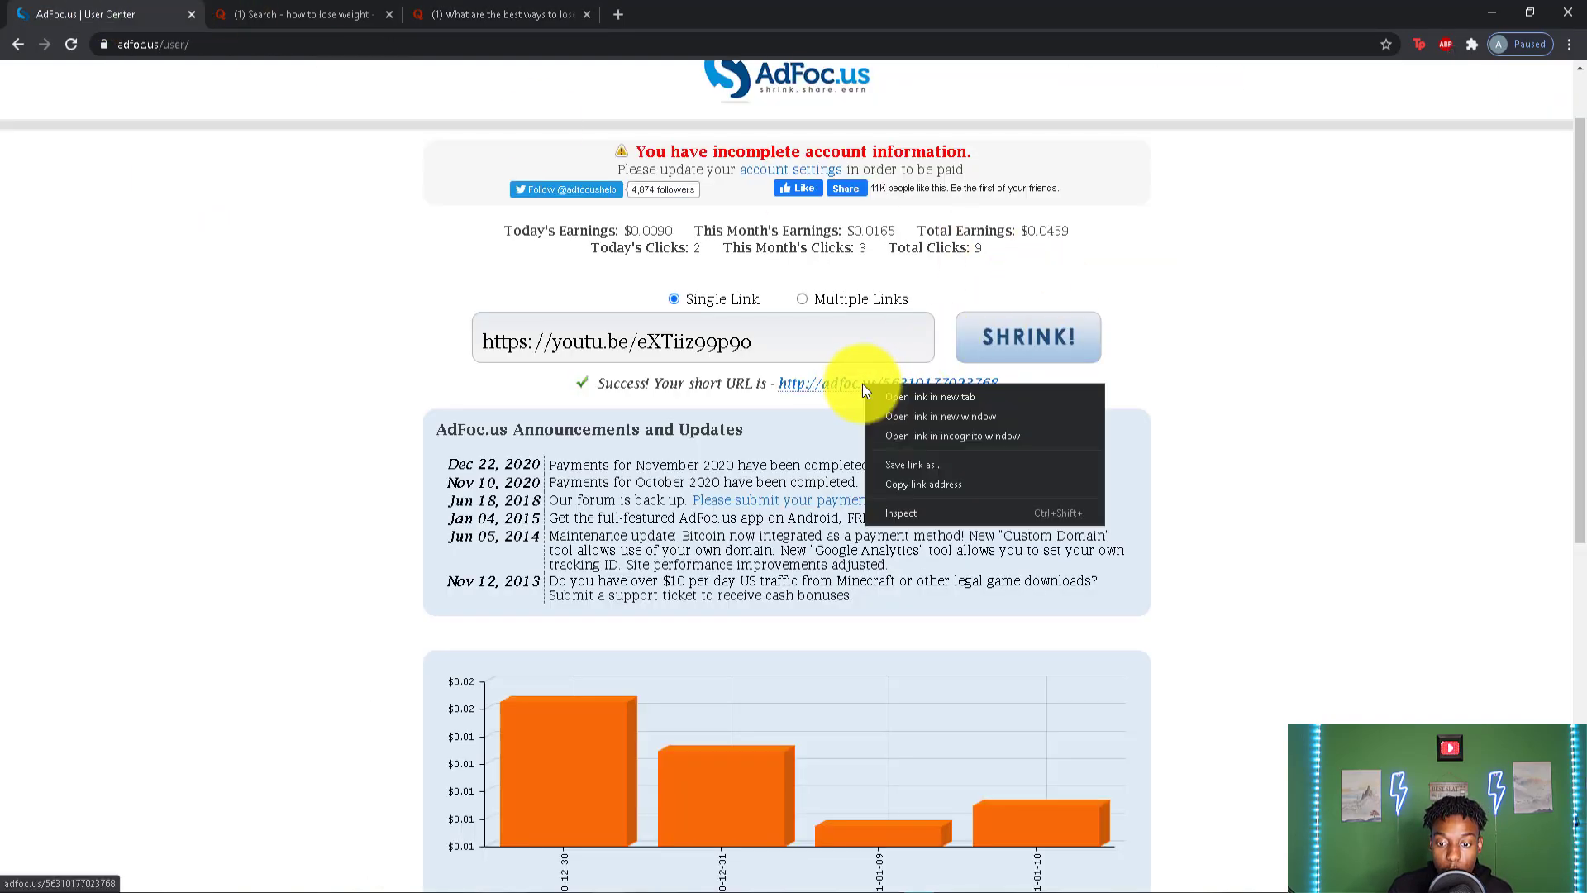
pyautogui.click(894, 487)
pyautogui.click(331, 14)
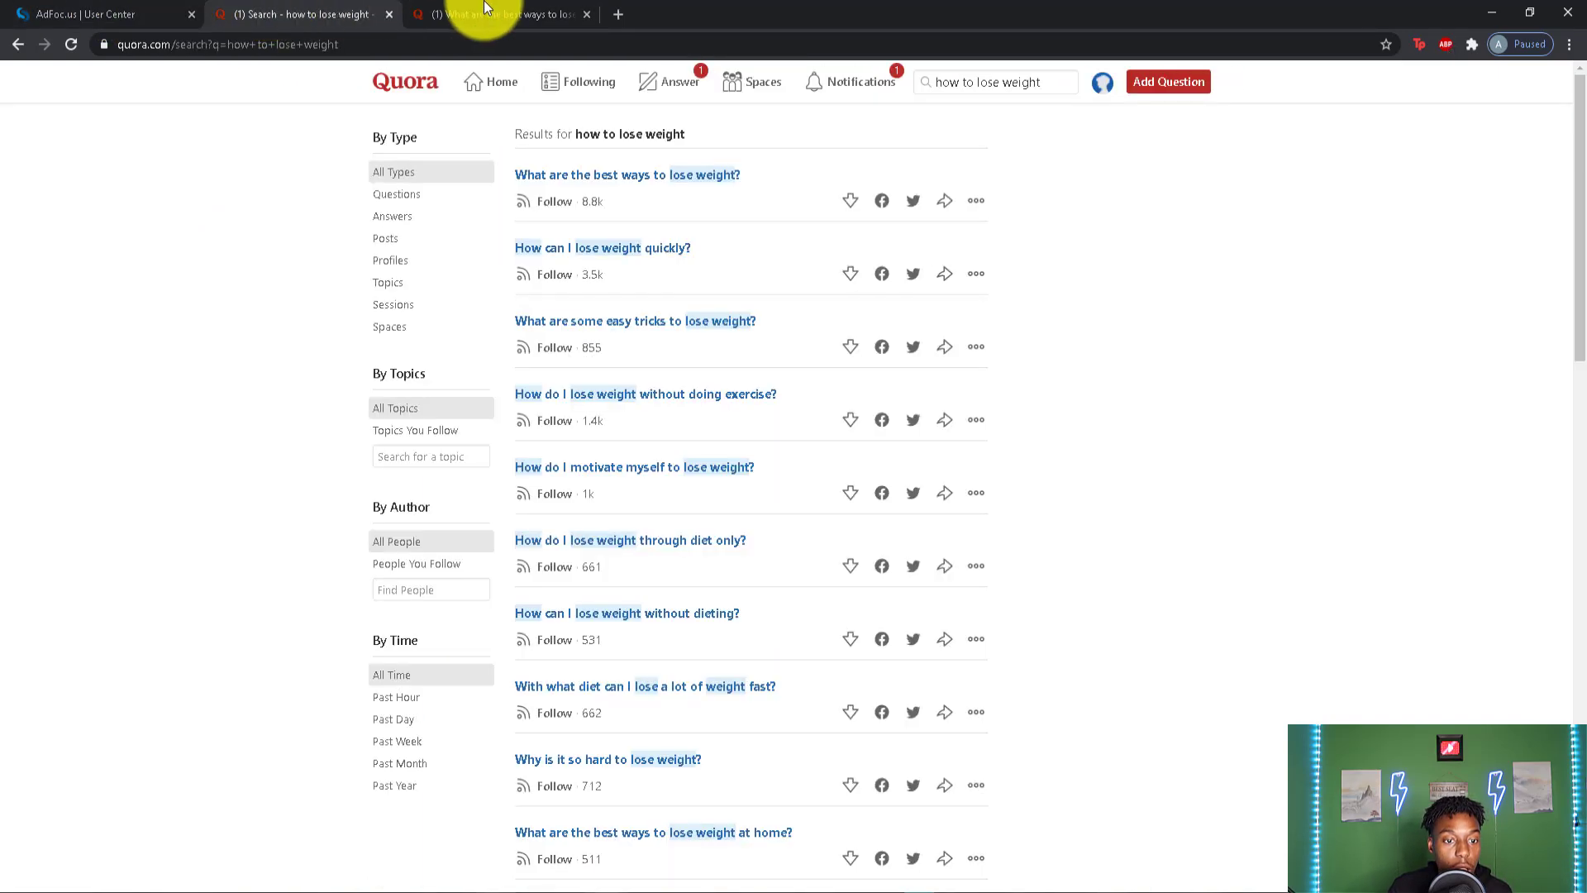
pyautogui.click(488, 14)
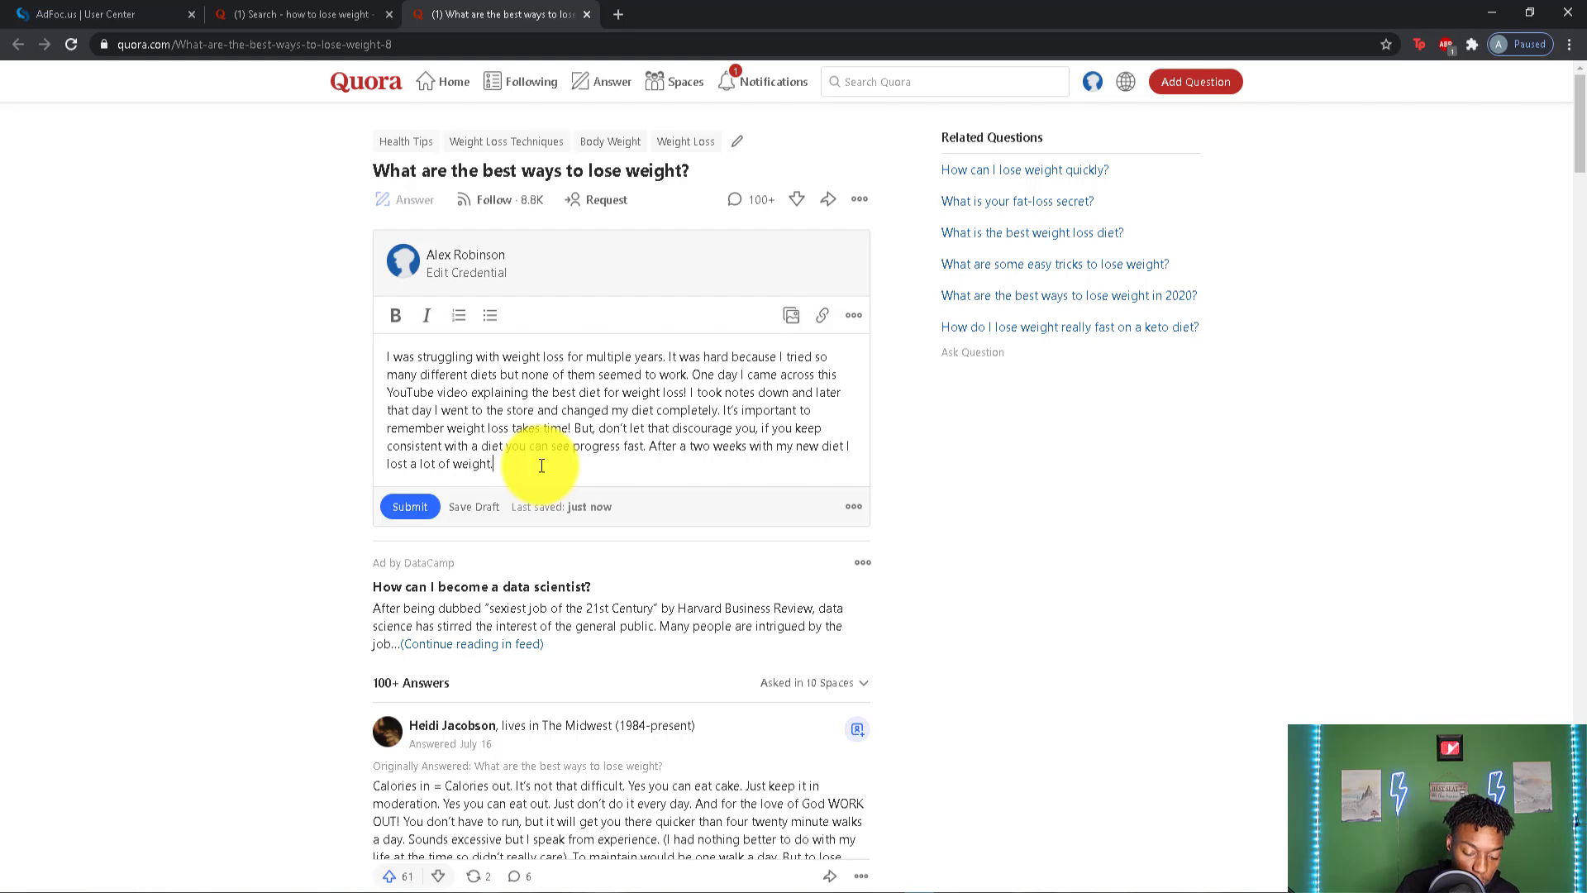
pyautogui.press('Return')
pyautogui.hotkey('ctrl', 'v')
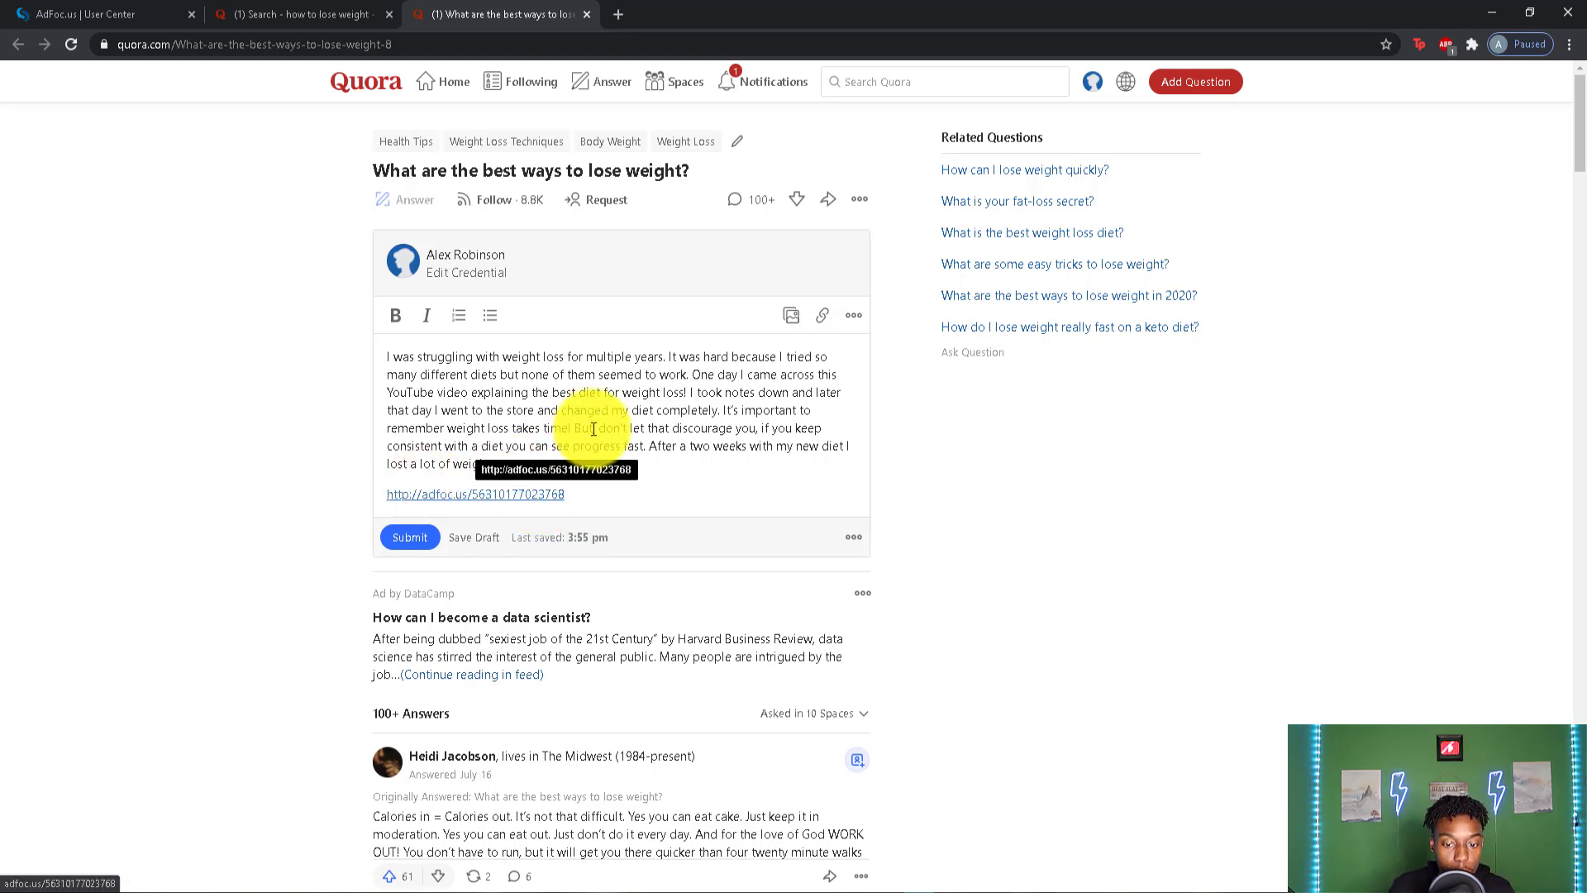
# Step: Begin a lead-in sentence directly before the pasted link with "If you want to check my"
pyautogui.click(390, 481)
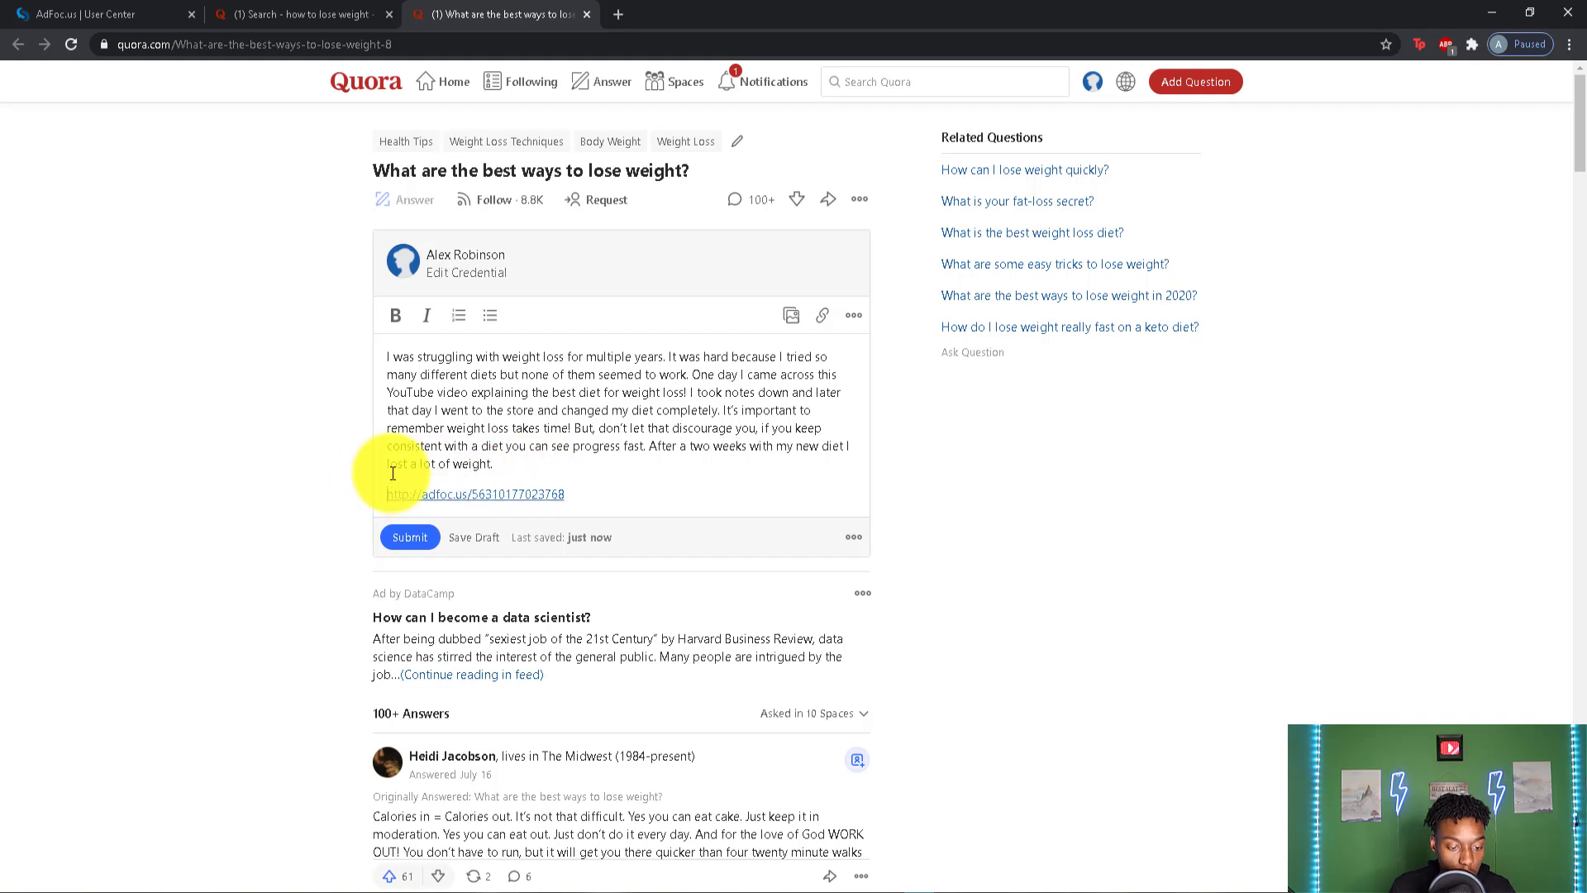
pyautogui.write('liiiiiiiiiiiiiiiiii')
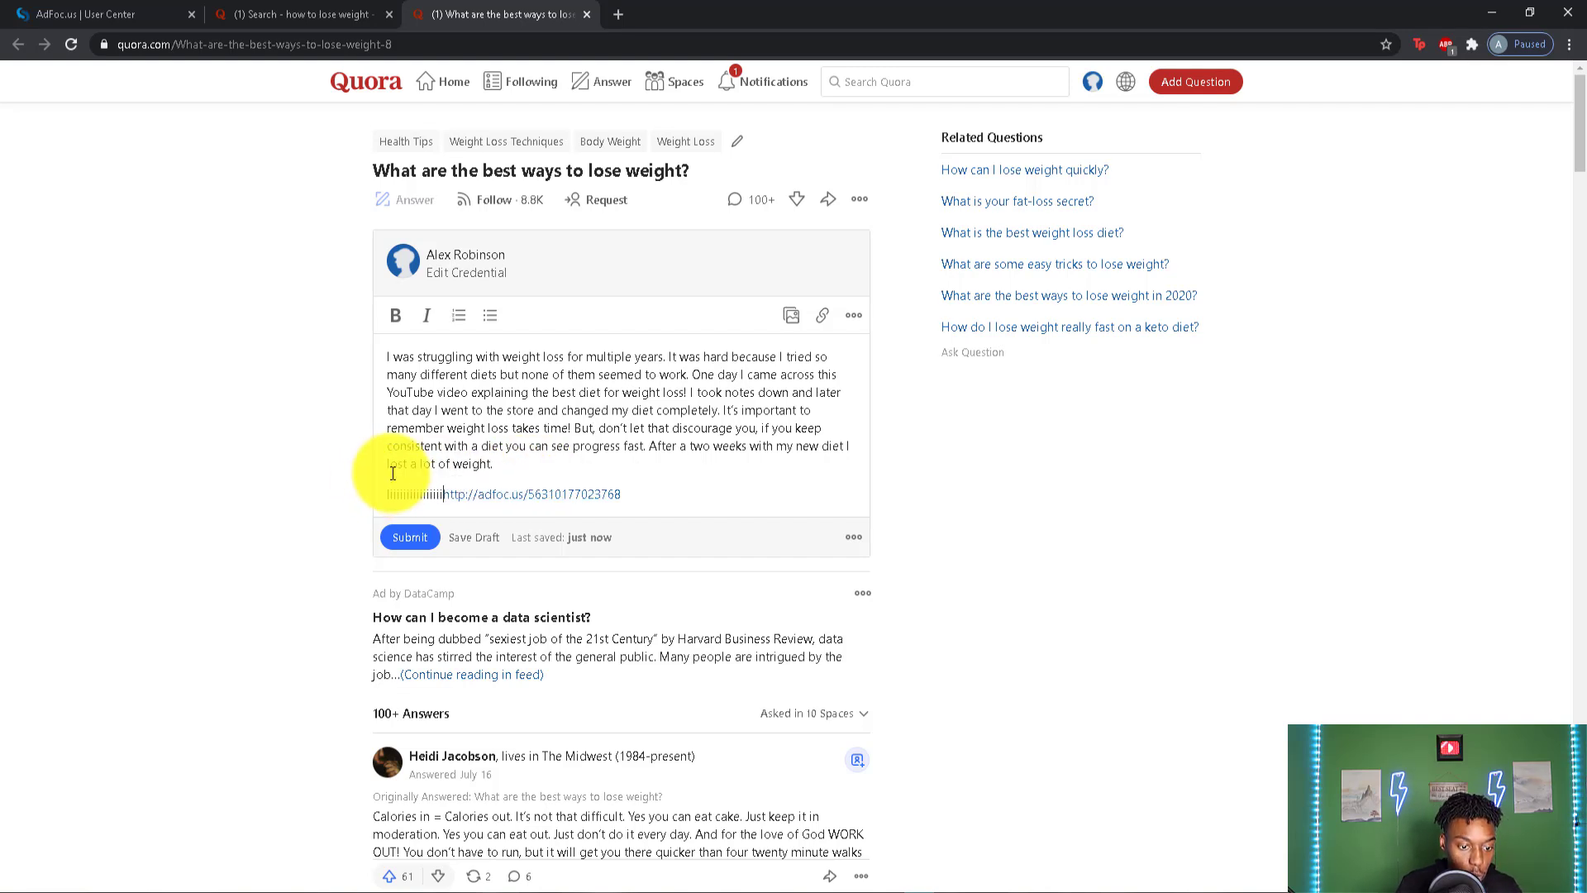
pyautogui.press('BackSpace')
pyautogui.press('BackSpace')
pyautogui.press('BackSpace')
pyautogui.press('BackSpace')
pyautogui.press('BackSpace')
pyautogui.press('BackSpace')
pyautogui.press('BackSpace')
pyautogui.press('BackSpace')
pyautogui.press('BackSpace')
pyautogui.press('BackSpace')
pyautogui.press('BackSpace')
pyautogui.press('BackSpace')
pyautogui.press('BackSpace')
pyautogui.press('BackSpace')
pyautogui.press('BackSpace')
pyautogui.press('BackSpace')
pyautogui.press('BackSpace')
pyautogui.press('BackSpace')
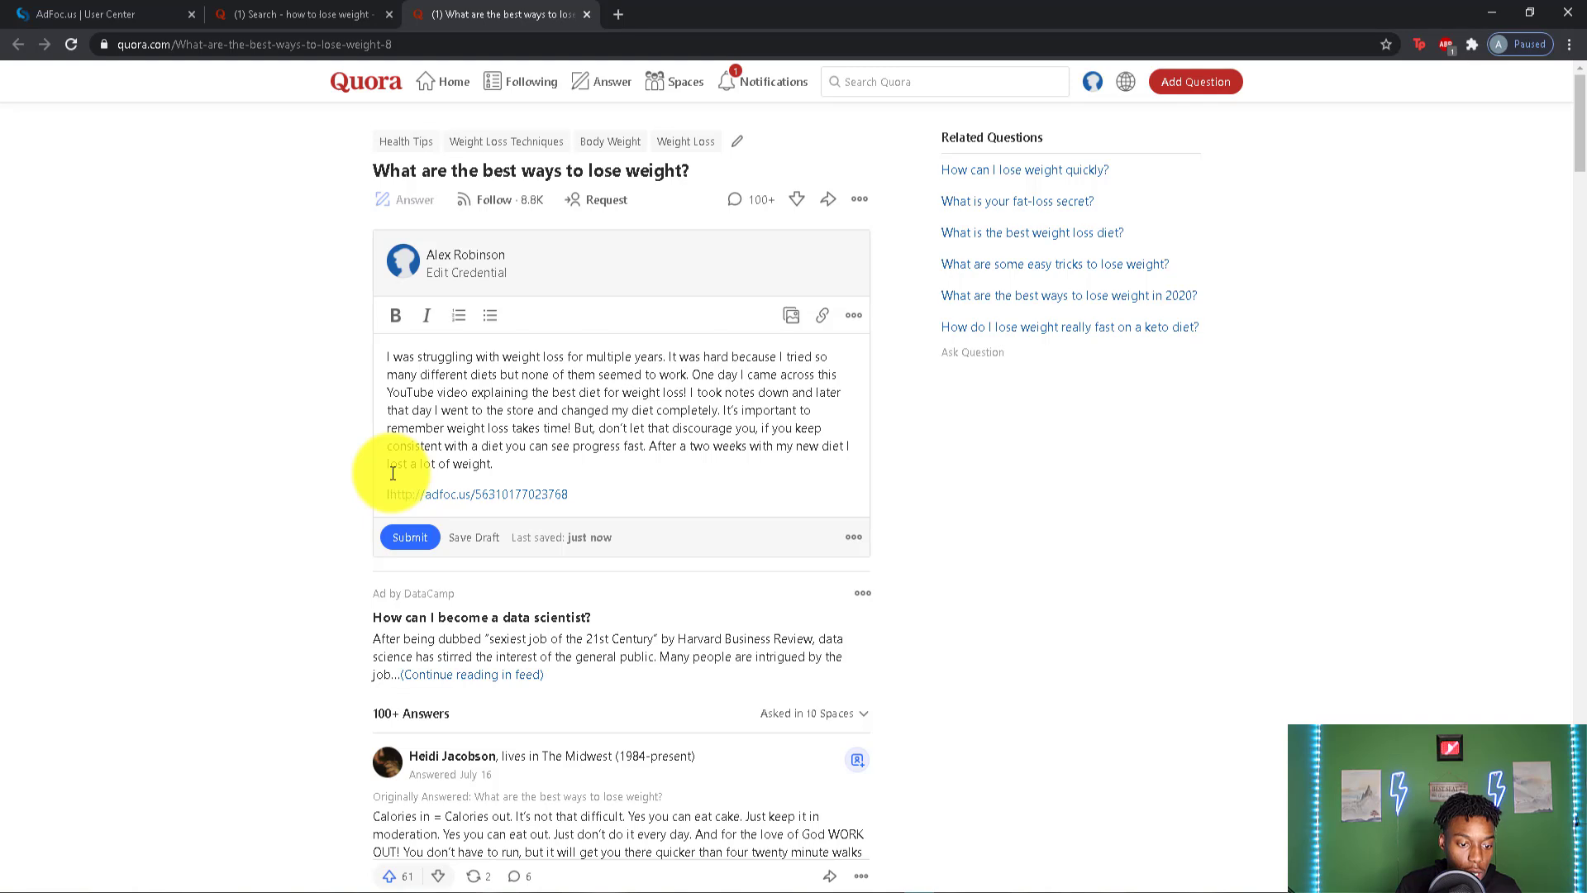
pyautogui.write('f you want t')
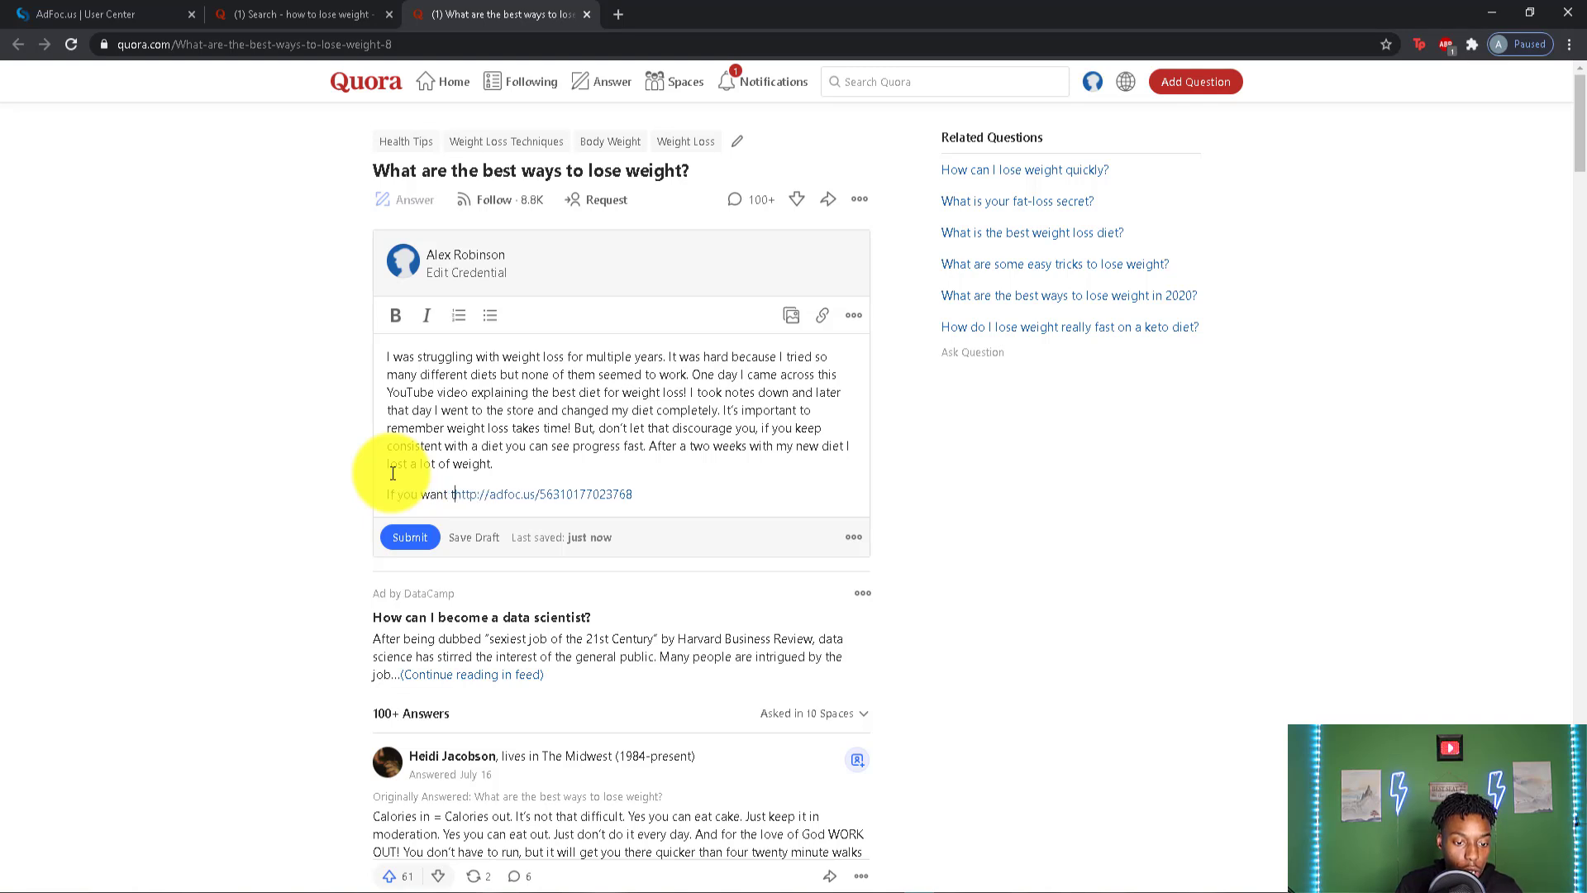
pyautogui.write('o check m')
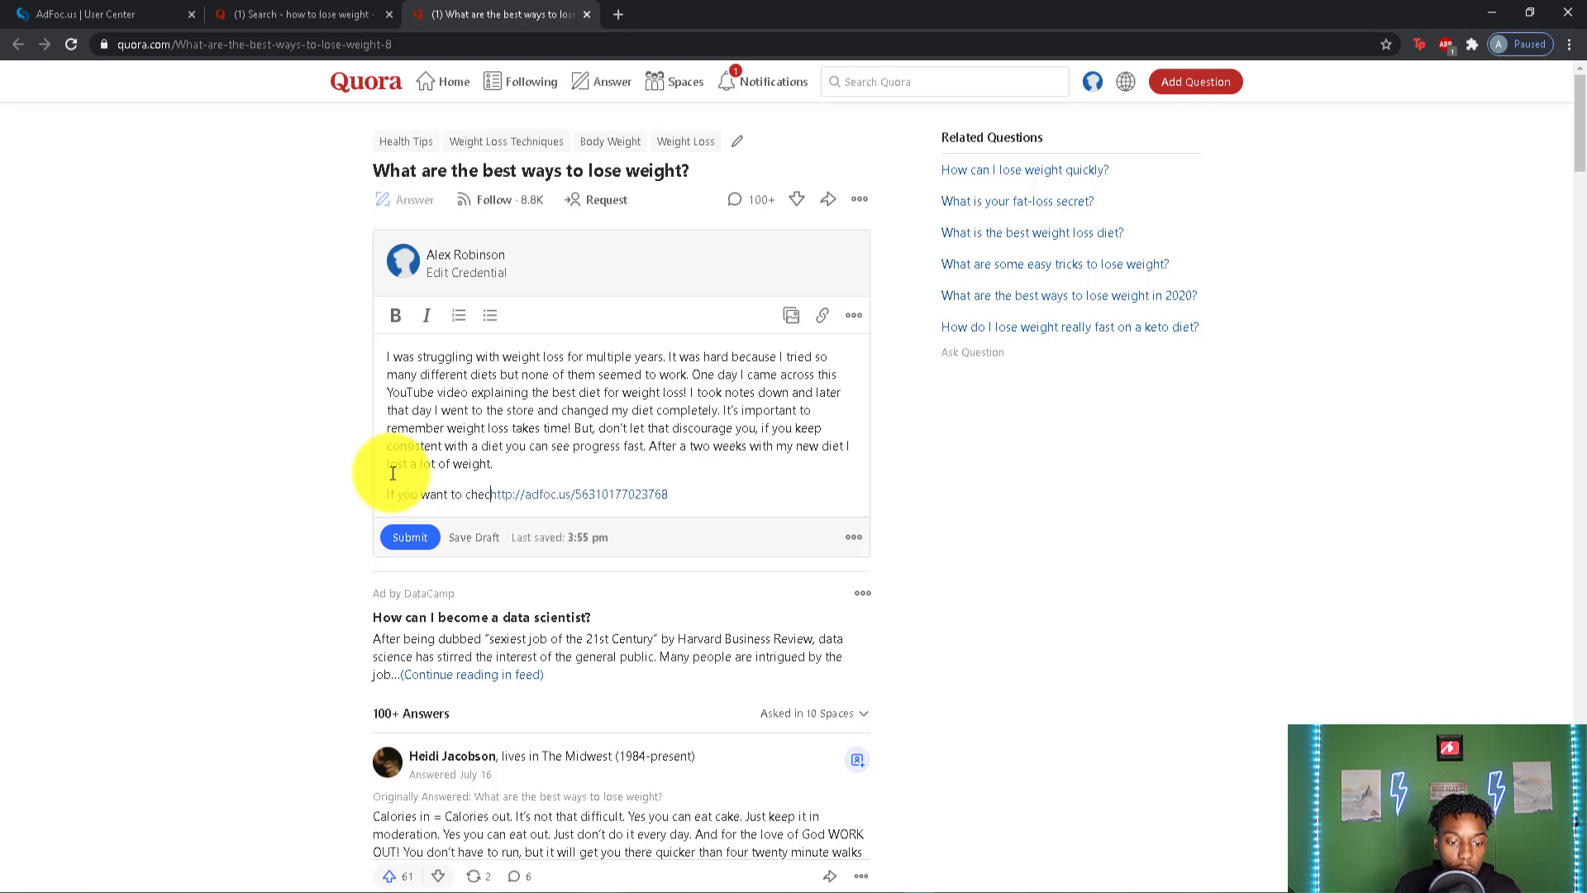
pyautogui.write('y')
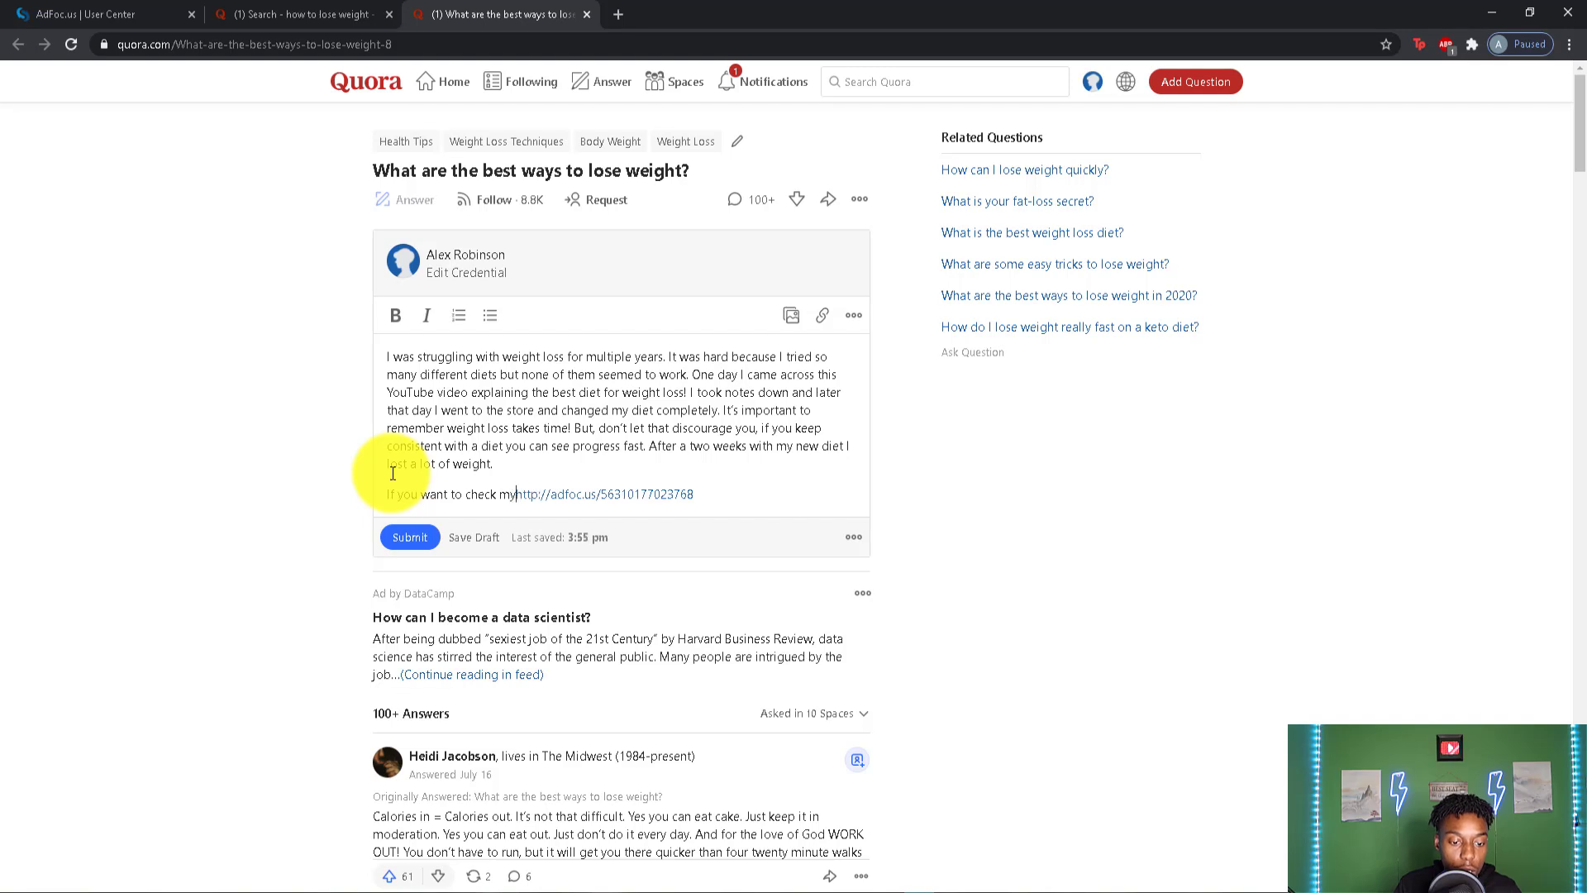
# Step: Reword the lead-in before the pasted link to "If you want to check the video that helped me you can click here:"
pyautogui.press('BackSpace')
pyautogui.press('BackSpace')
pyautogui.press('BackSpace')
pyautogui.press('BackSpace')
pyautogui.press('BackSpace')
pyautogui.press('BackSpace')
pyautogui.press('BackSpace')
pyautogui.press('BackSpace')
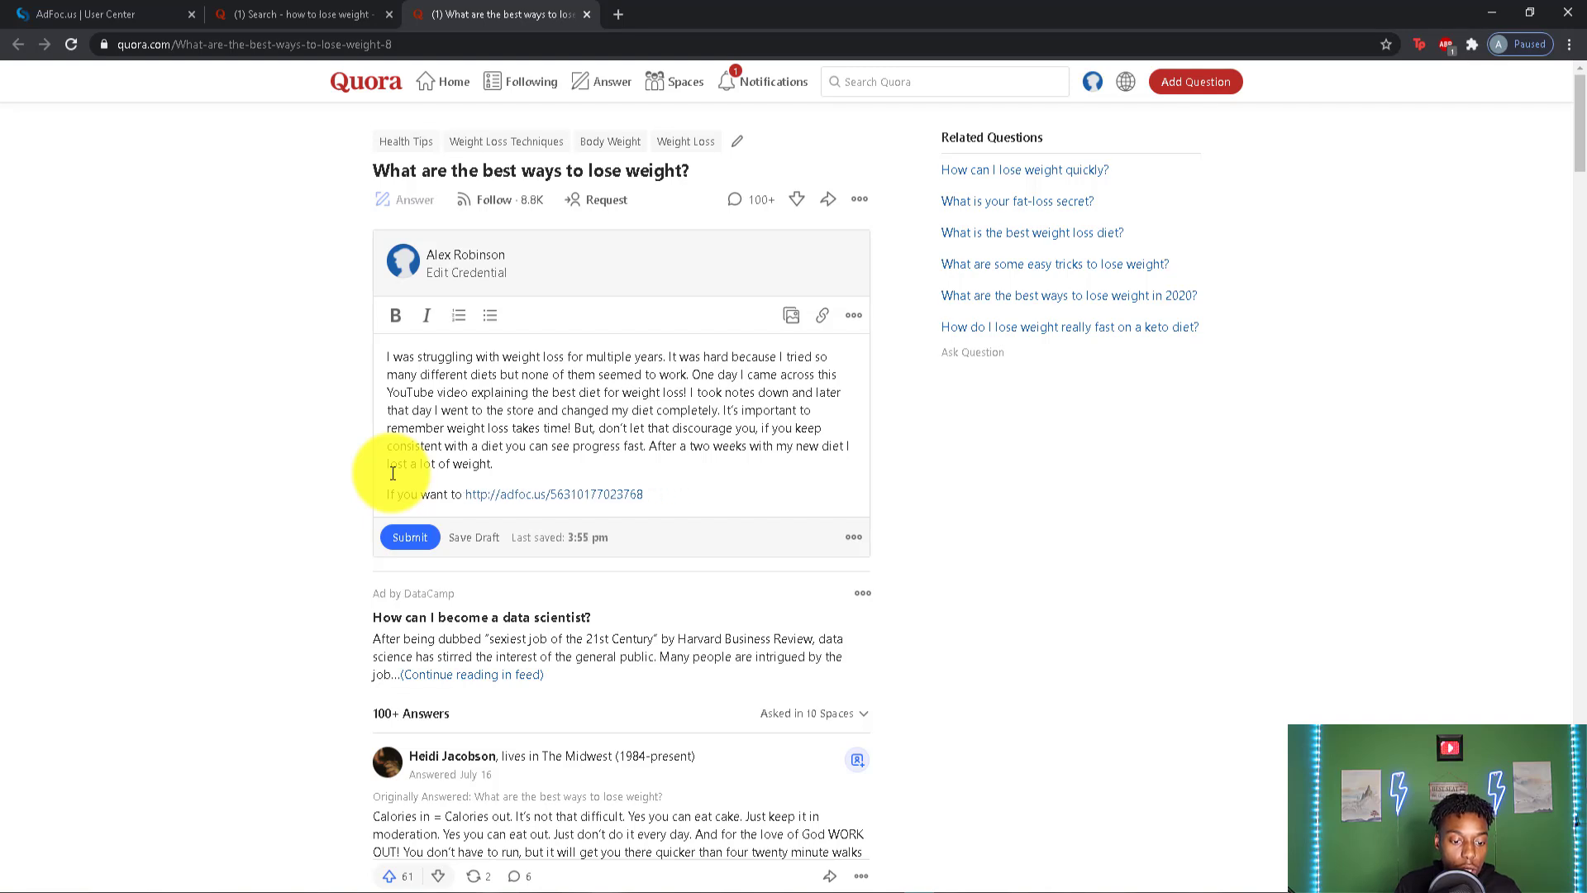
pyautogui.write('check the vid')
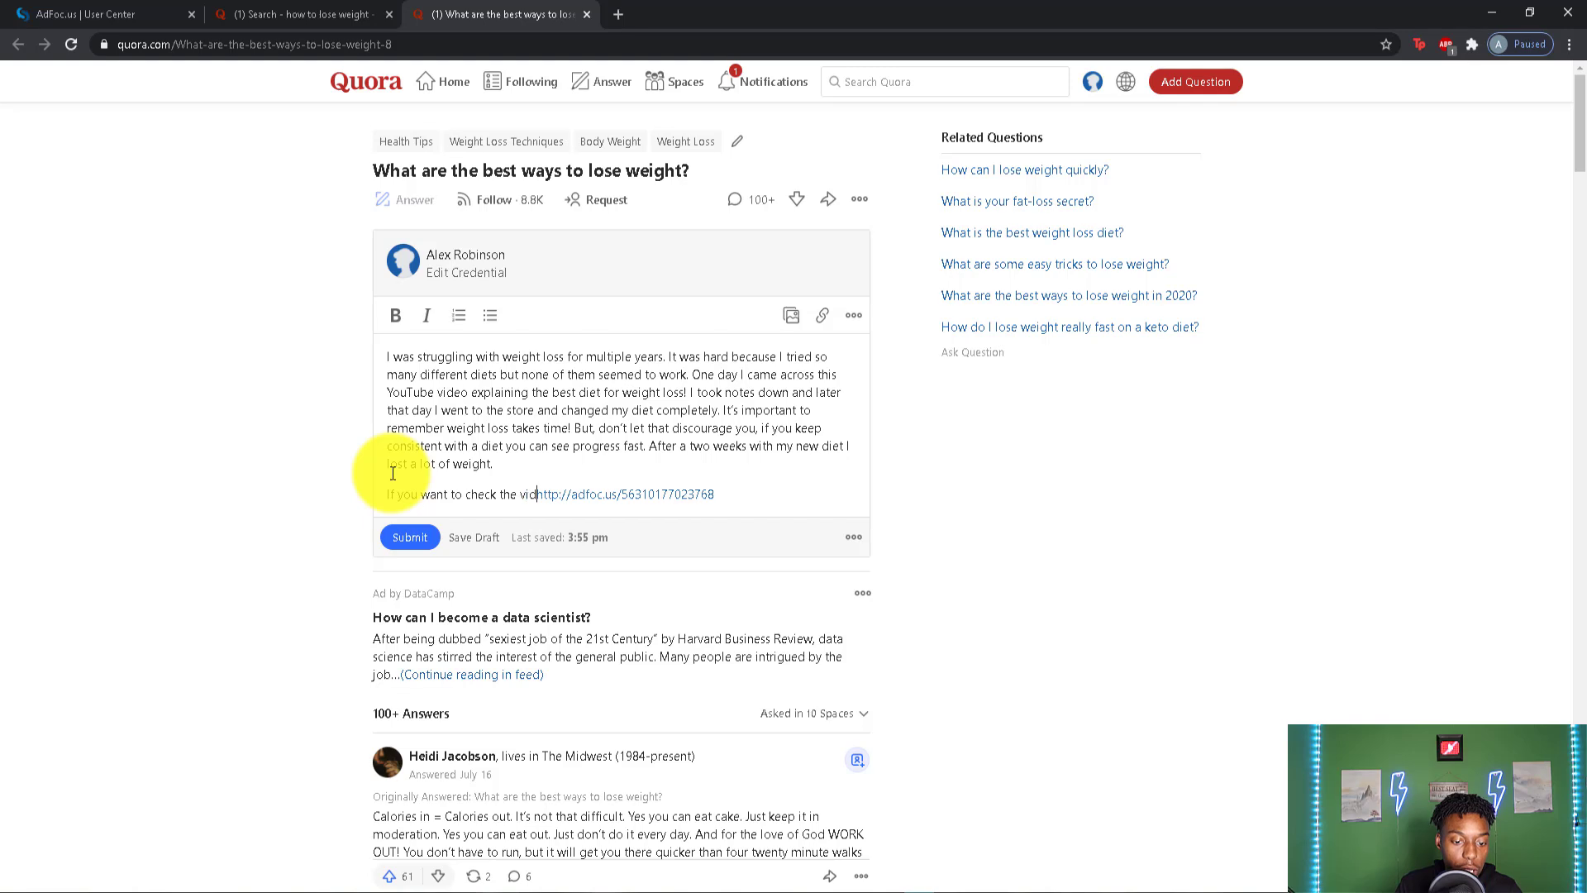
pyautogui.write('eo that helped ')
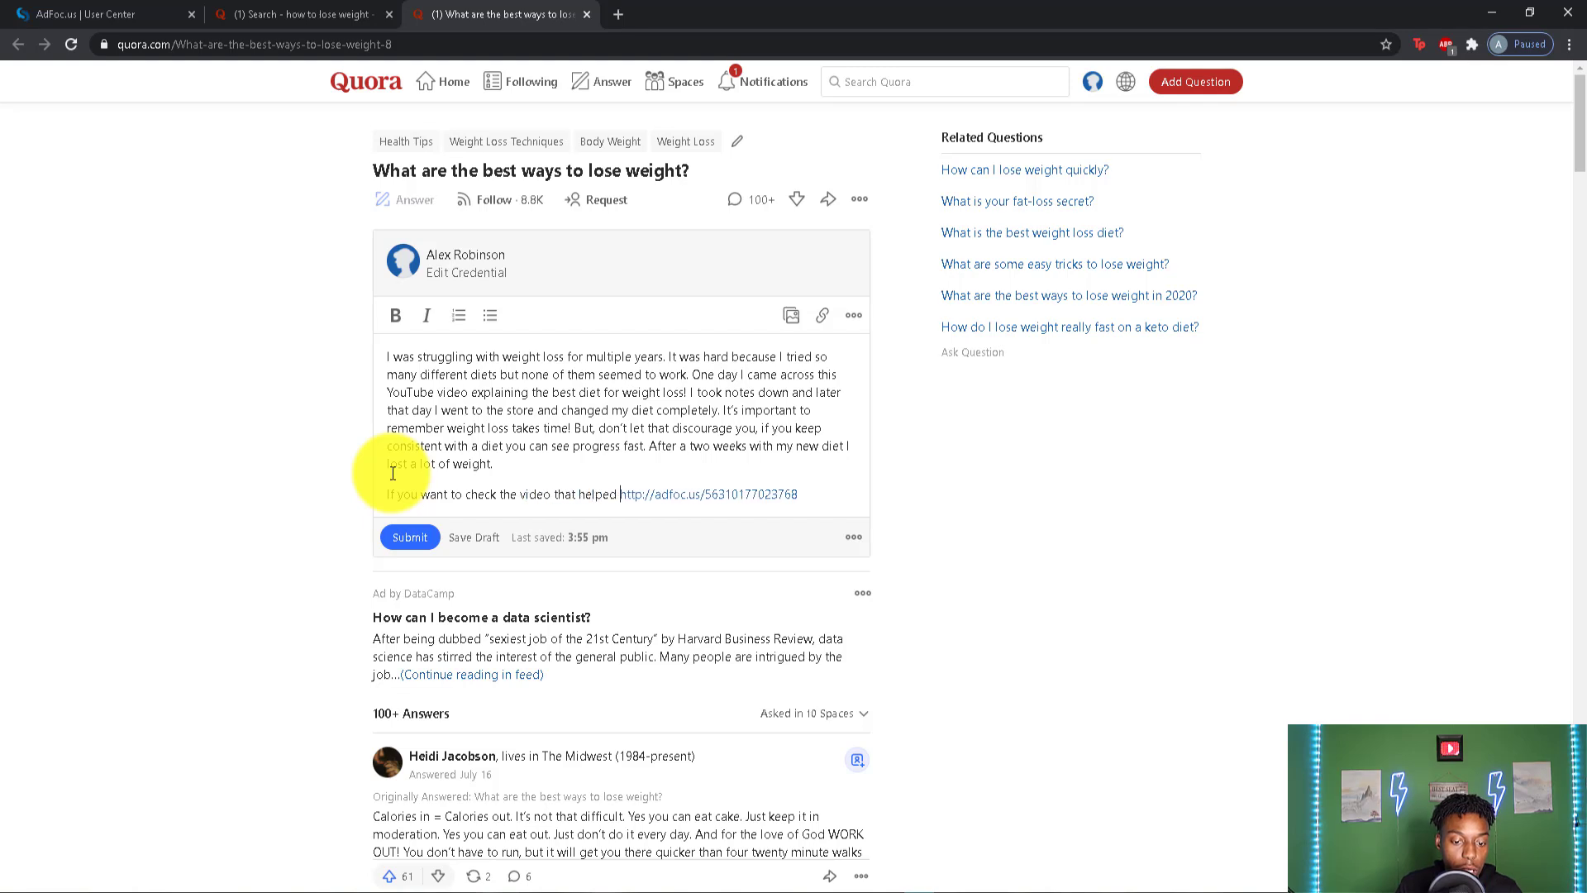
pyautogui.write('meL')
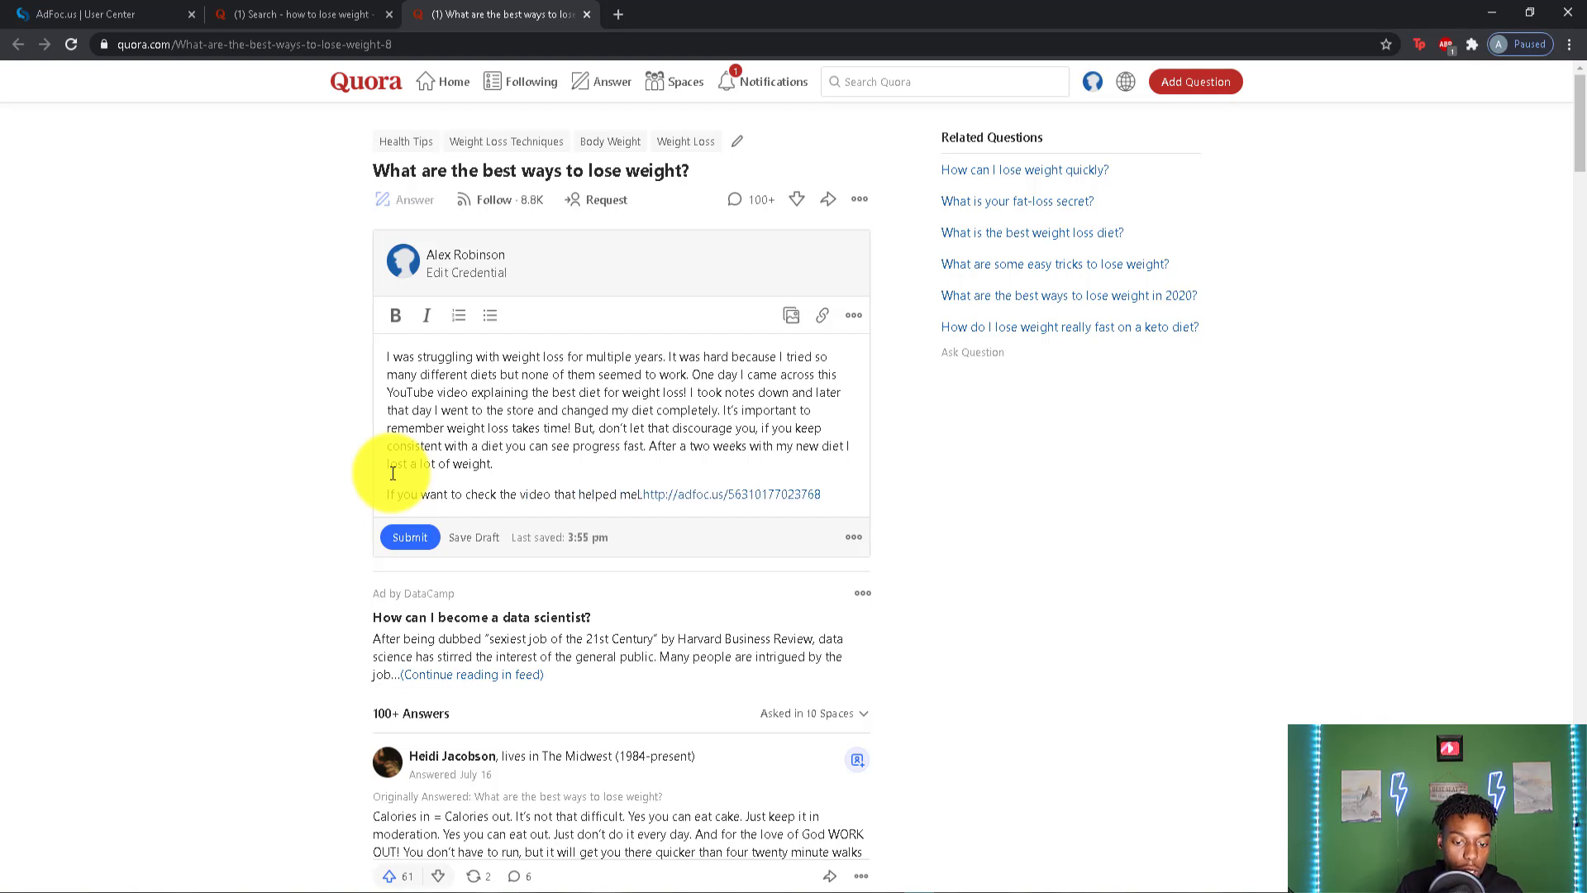
pyautogui.write('you can c')
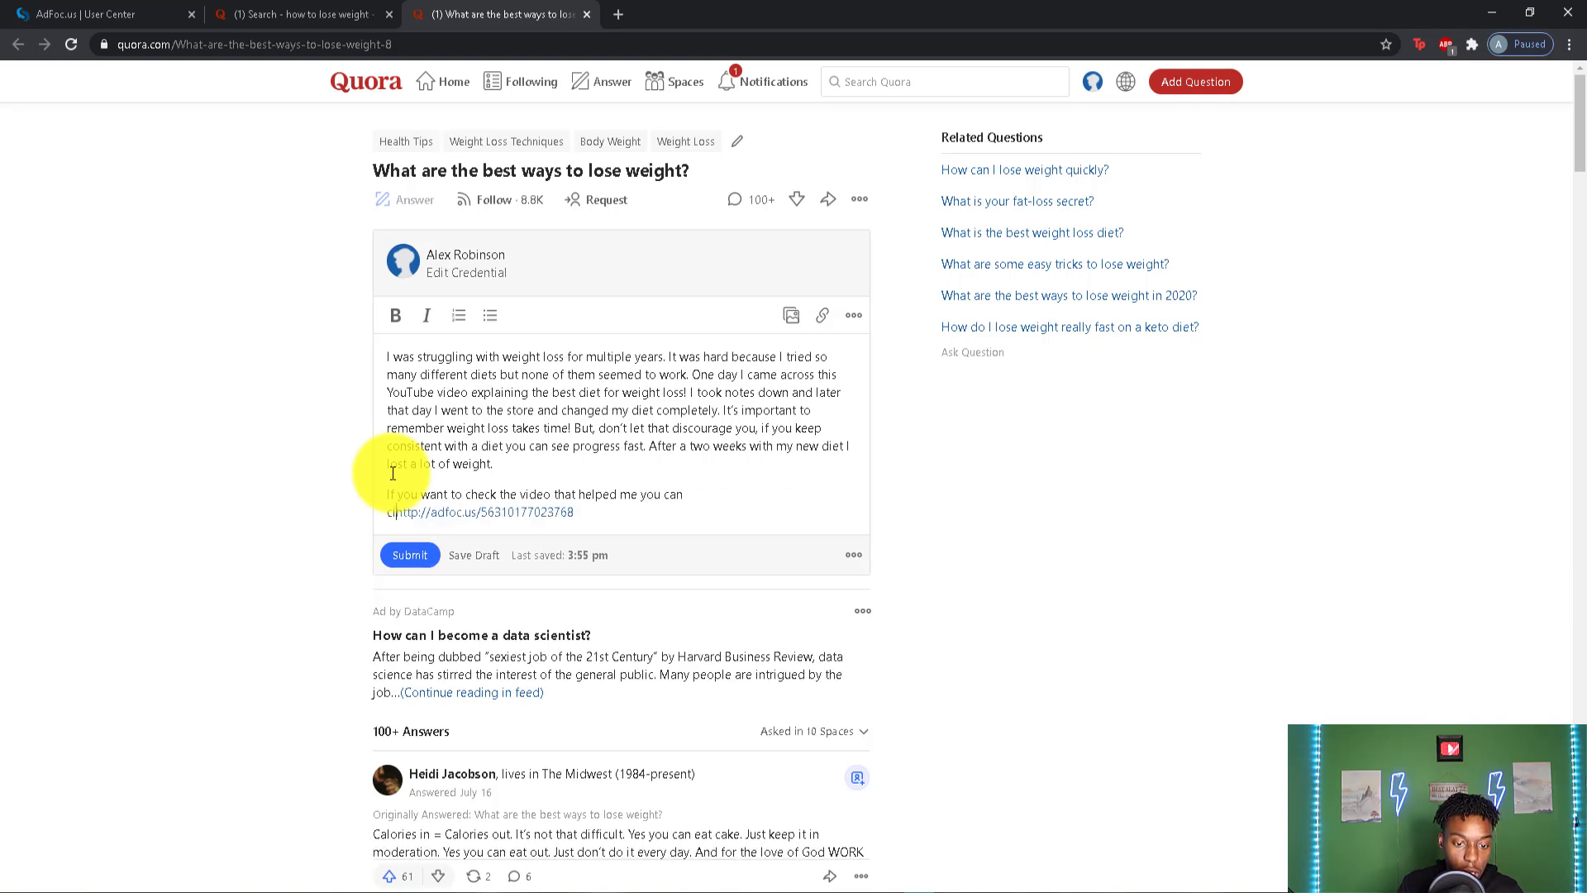
pyautogui.write('lick ')
pyautogui.write('here:')
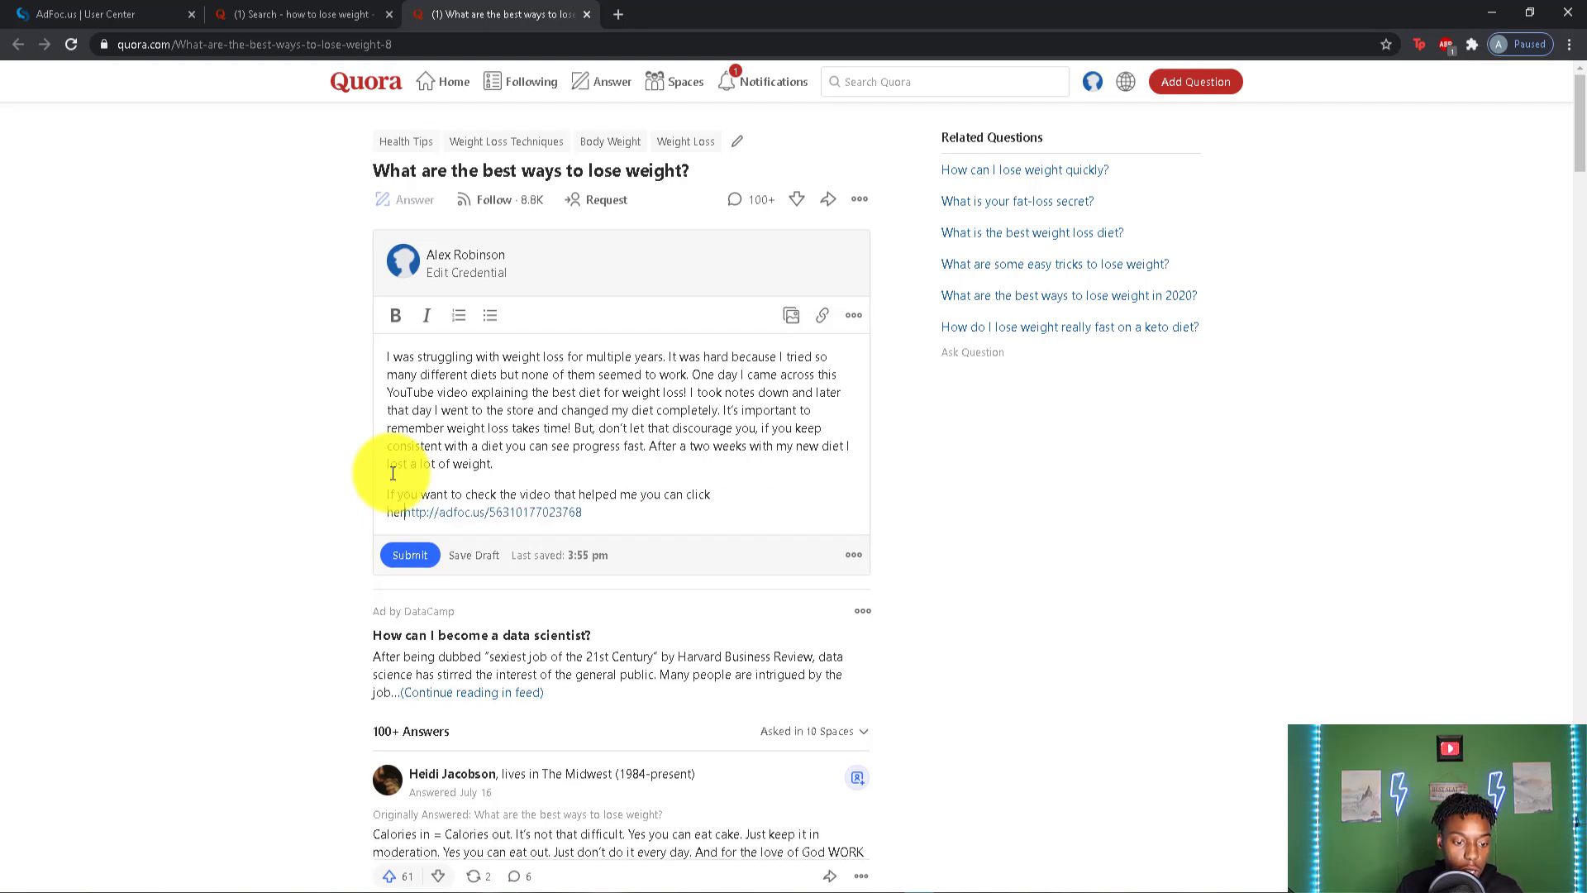
# Step: Open the account's own Quora content and check the view count of the earlier answer to "What is the best weight loss diet?"
pyautogui.click(1097, 96)
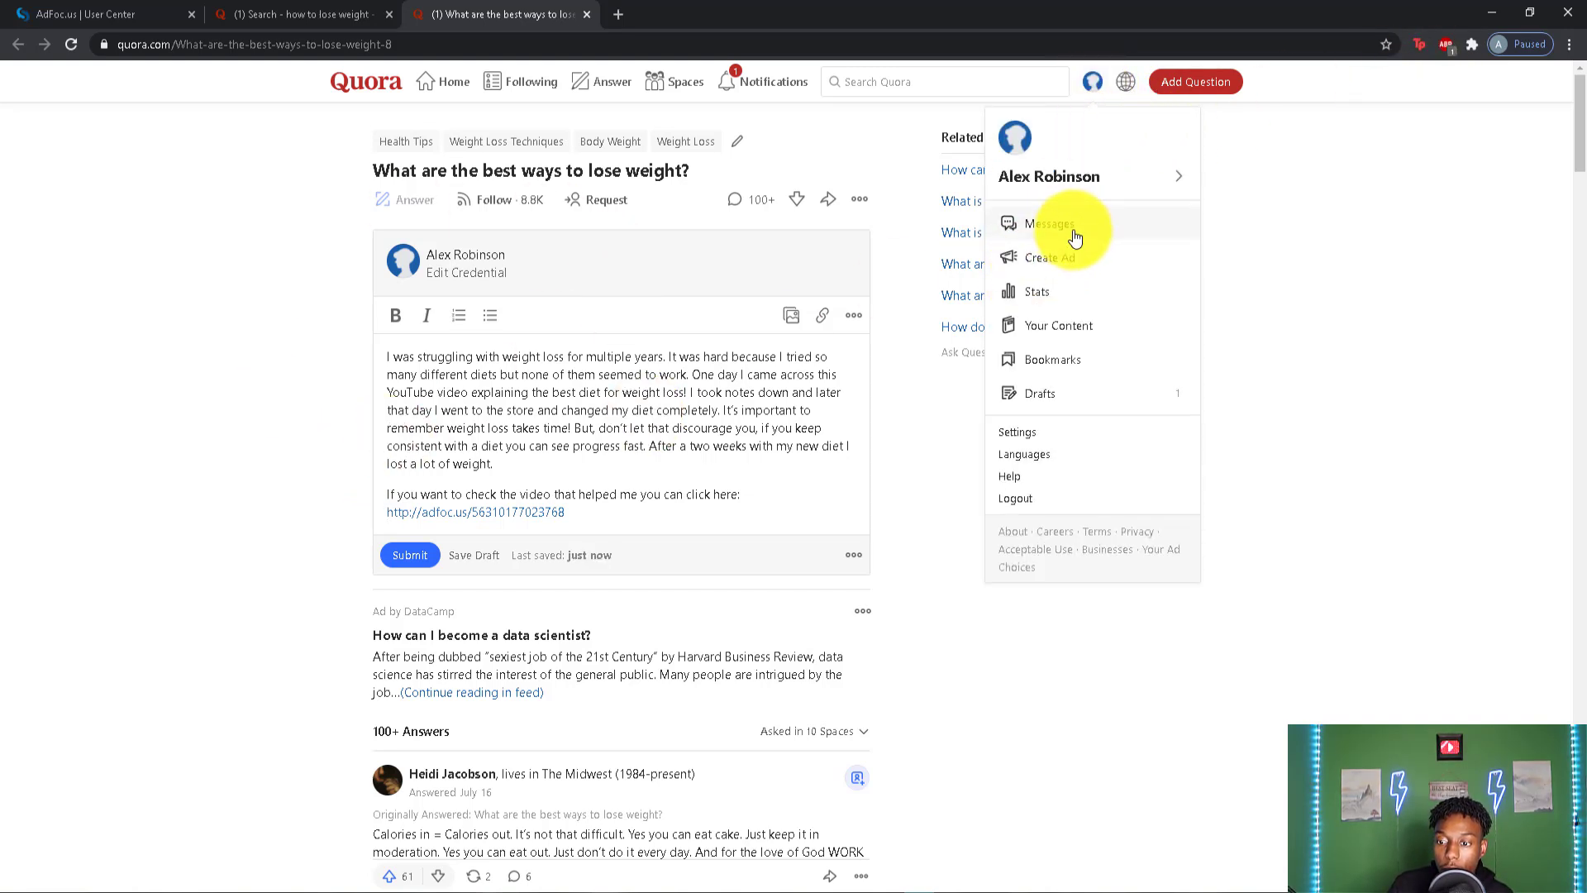
pyautogui.click(1061, 331)
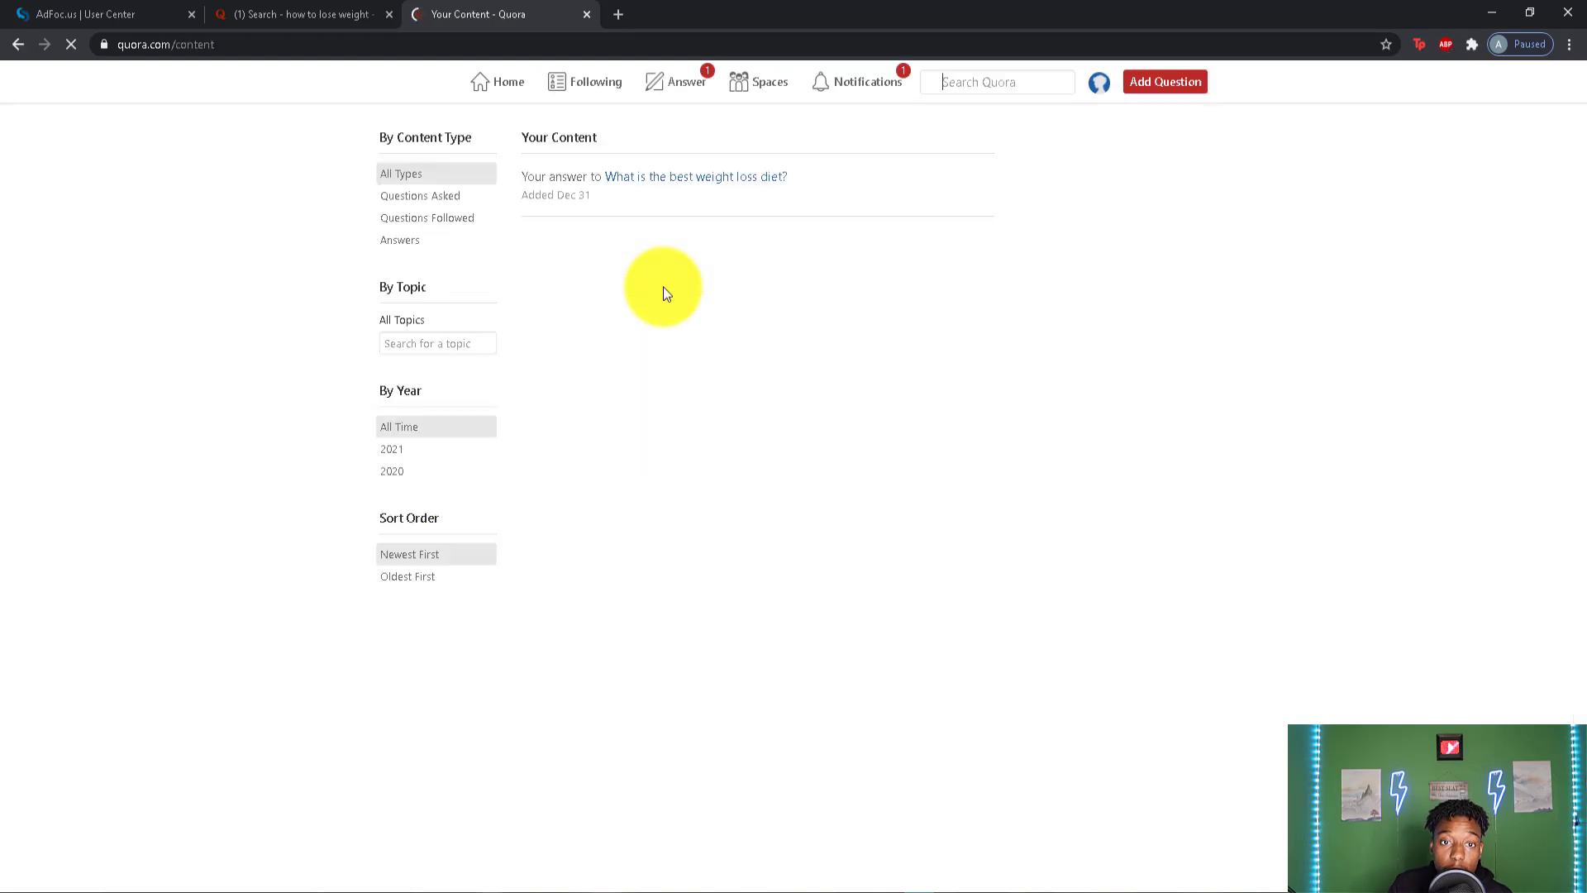
pyautogui.click(659, 176)
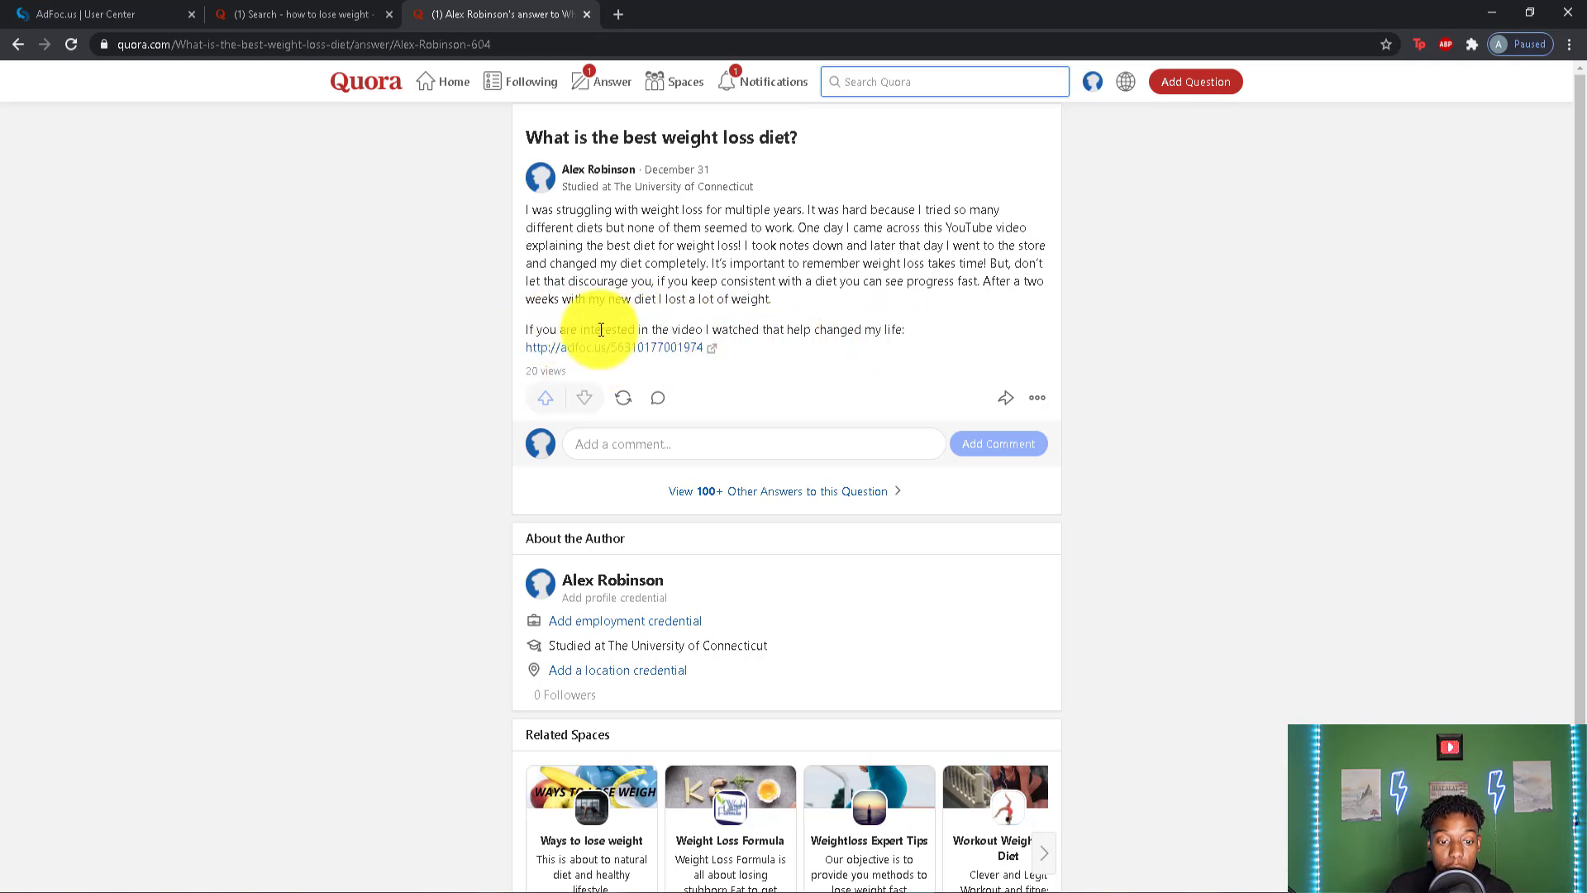
pyautogui.moveTo(571, 378); pyautogui.dragTo(532, 372)
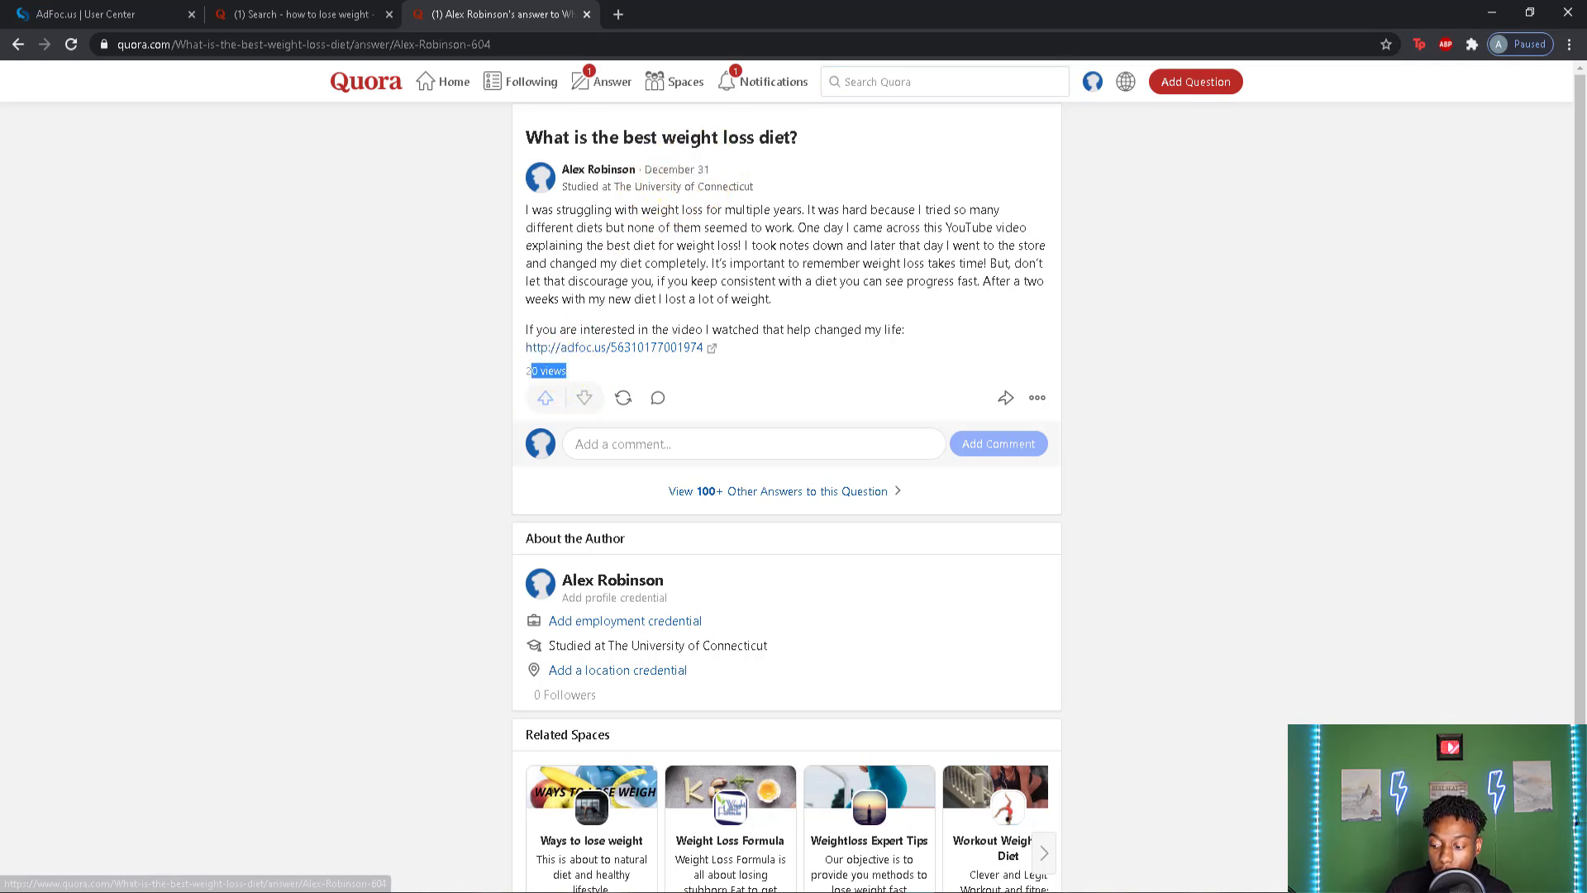
pyautogui.click(1538, 883)
pyautogui.click(1537, 882)
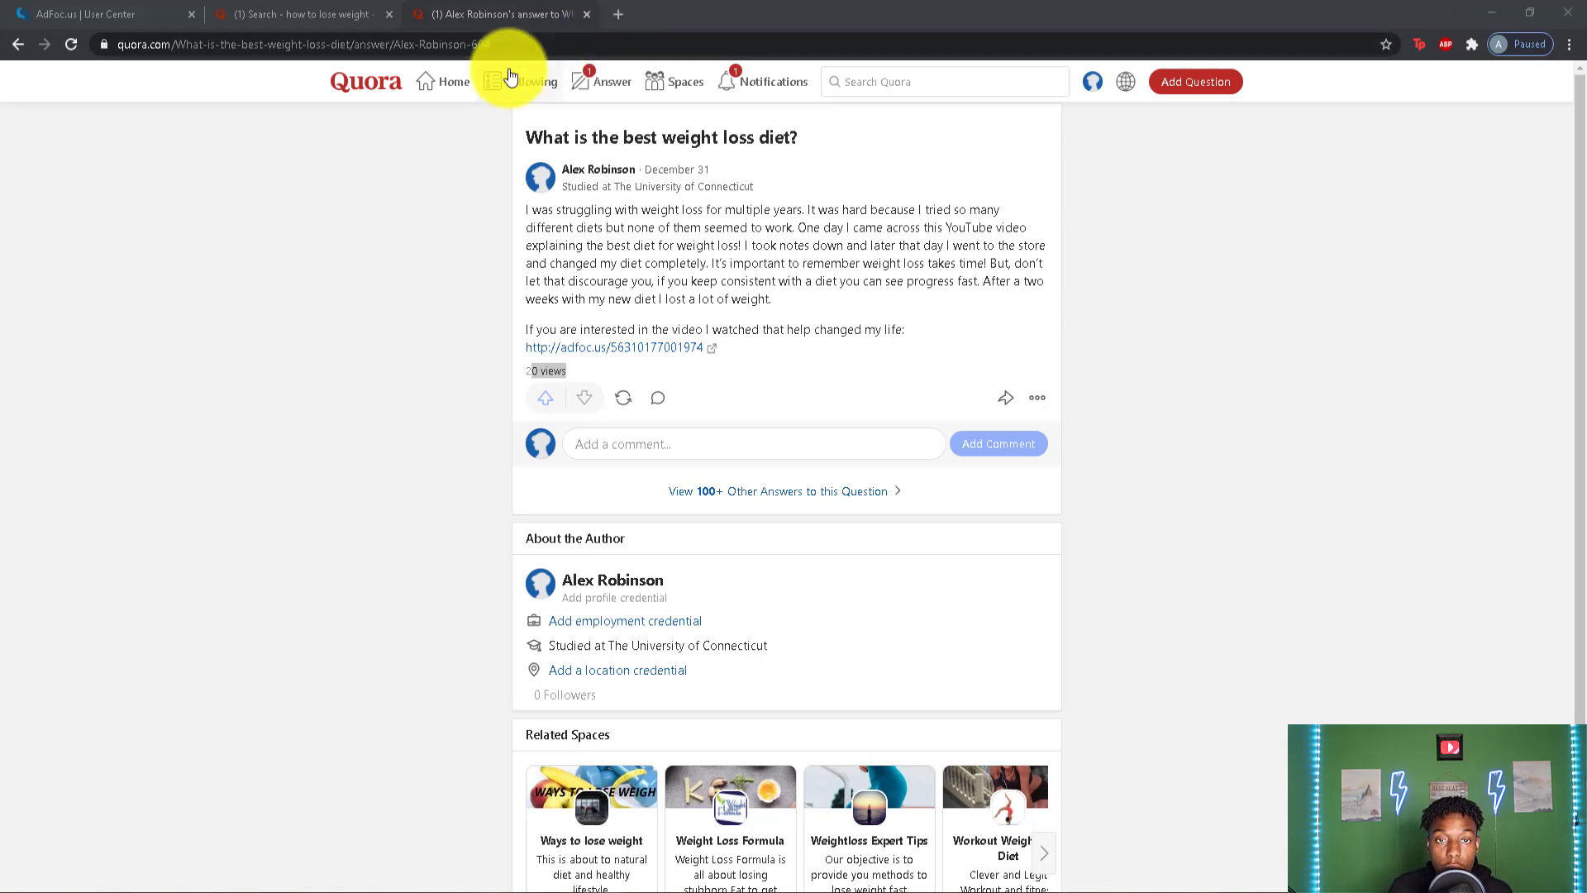
# Step: Search Google for weight loss forums in a separate tab and open the Weight Loss Support Forum site
pyautogui.click(618, 14)
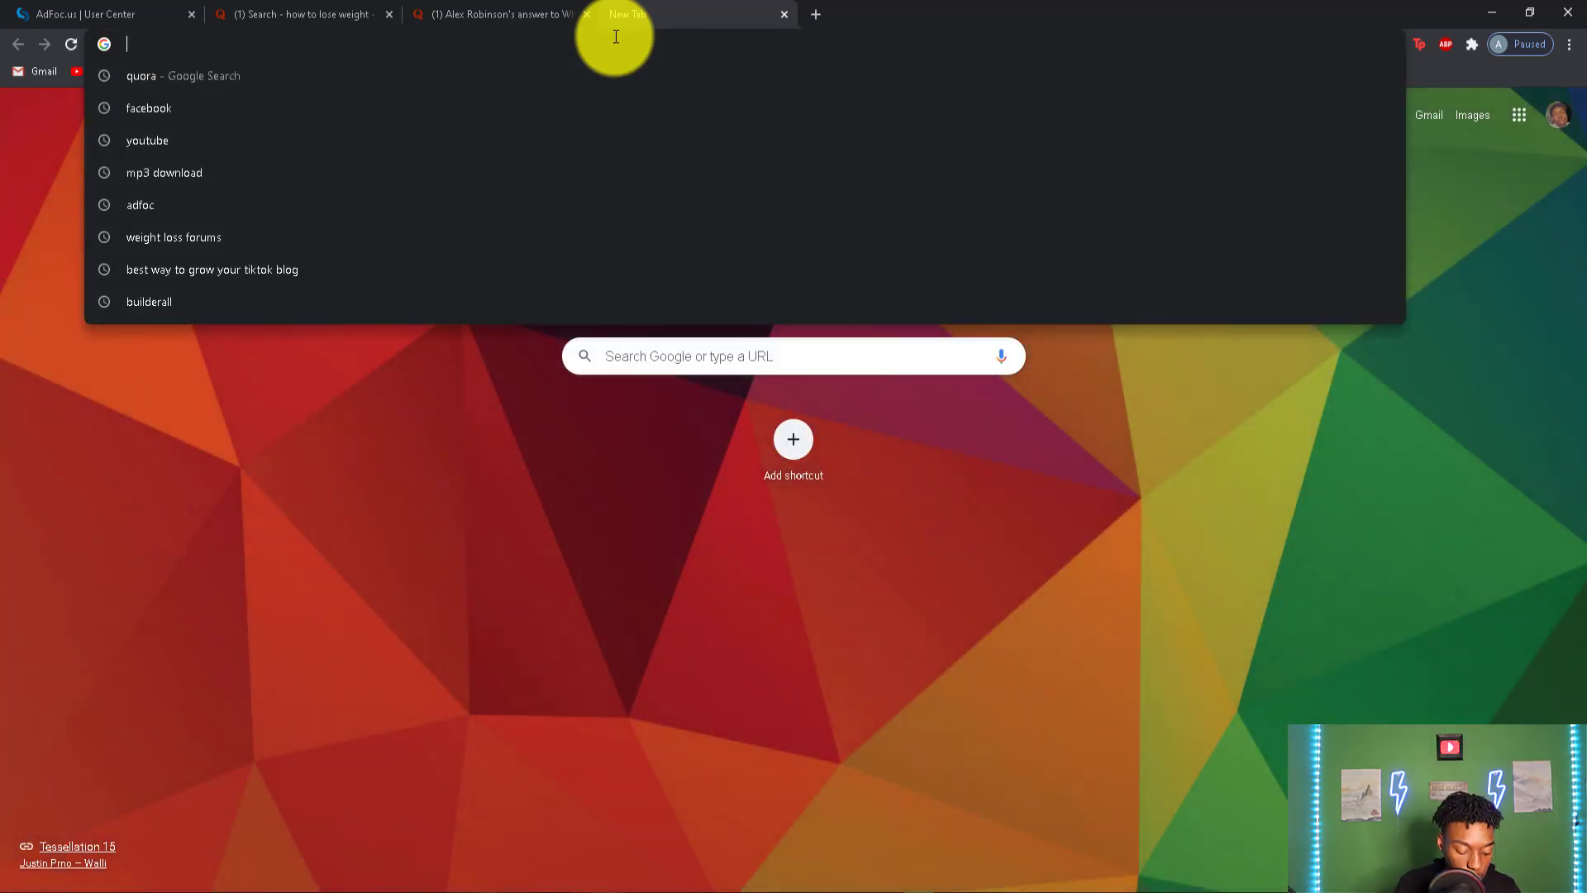
pyautogui.write('weight los')
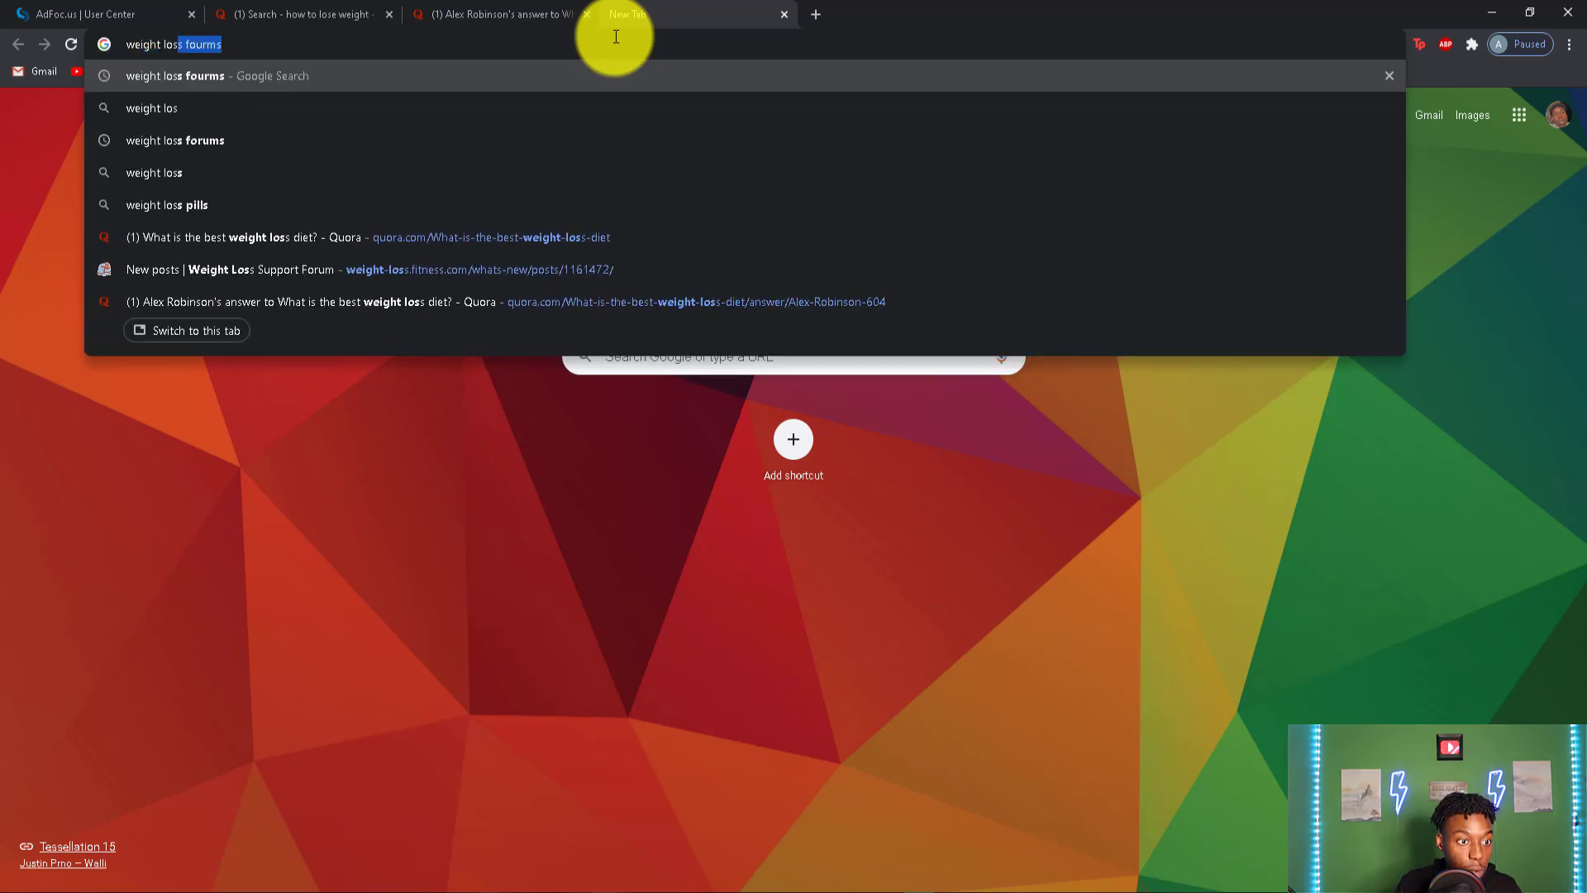
pyautogui.press('Return')
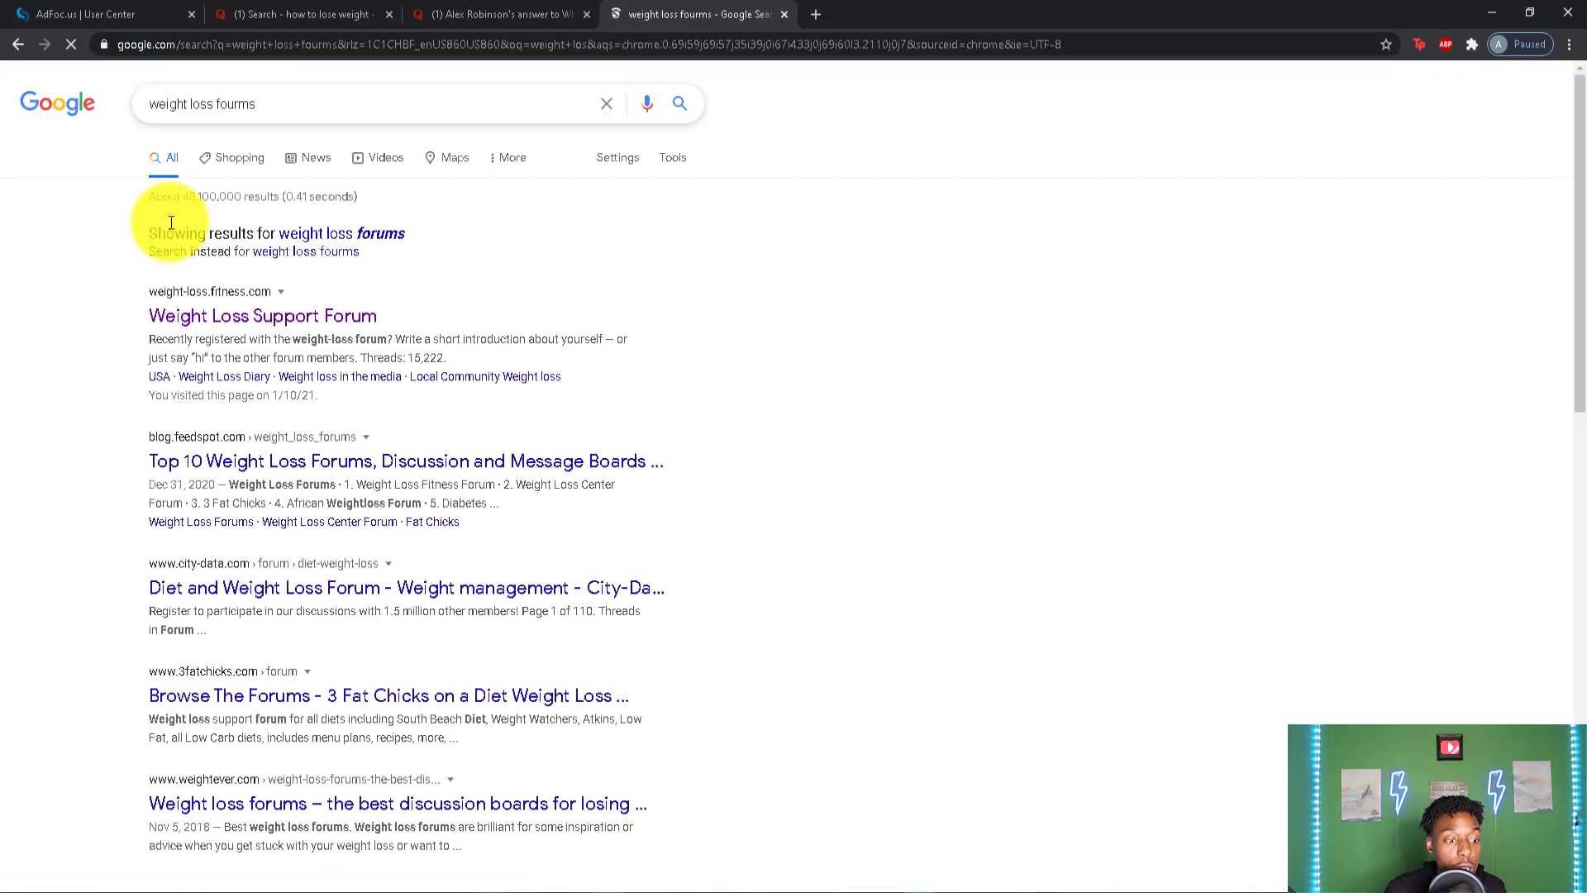
pyautogui.scroll(-1, 269, 219)
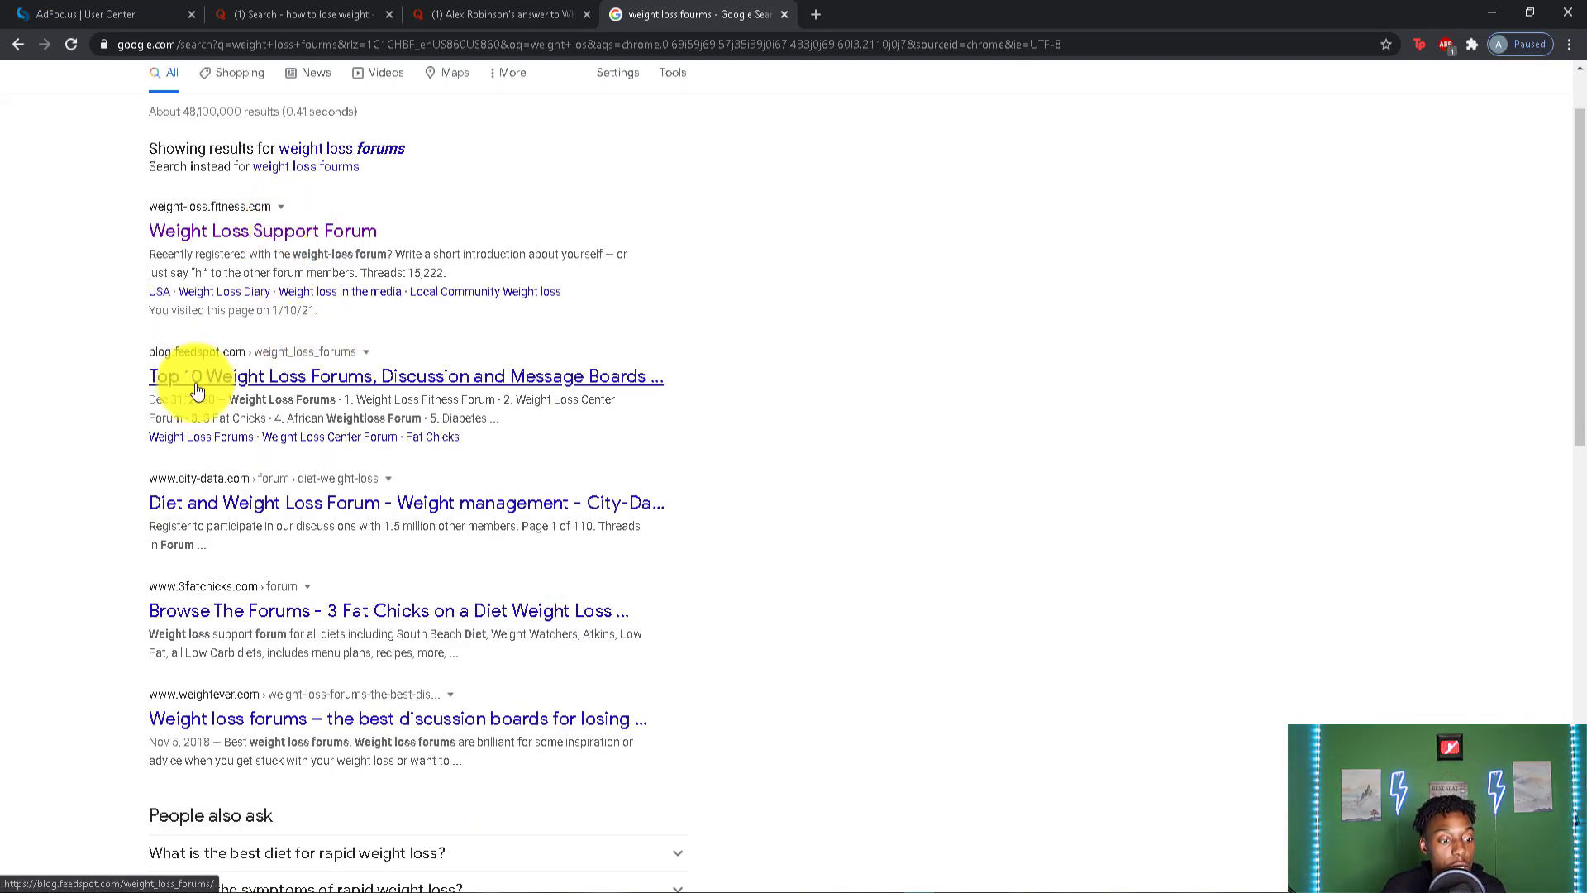
pyautogui.click(272, 384)
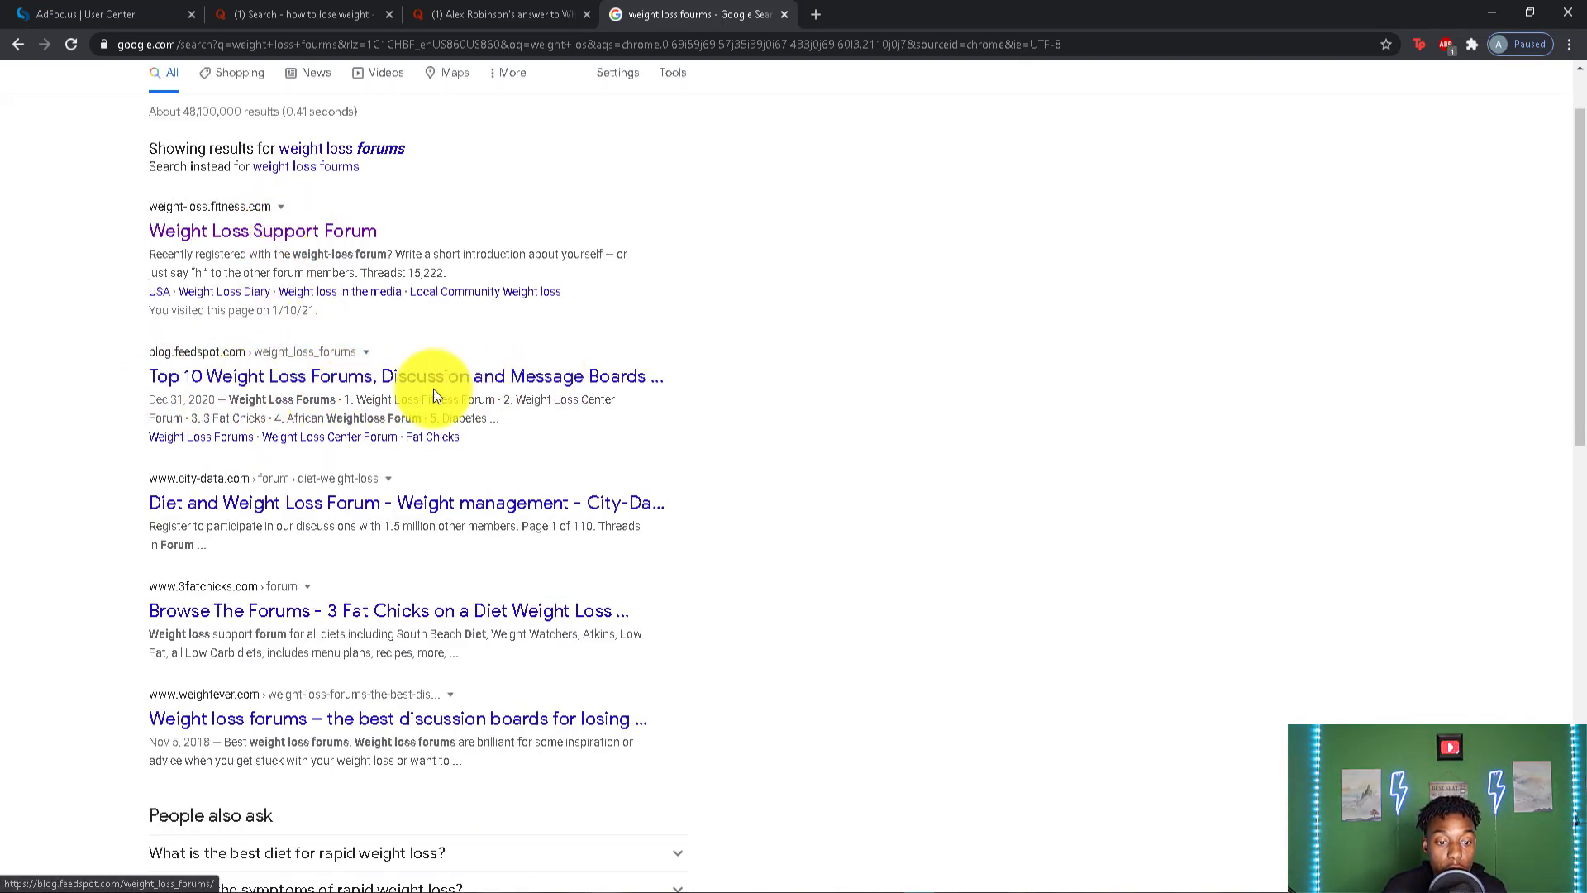
pyautogui.click(325, 237)
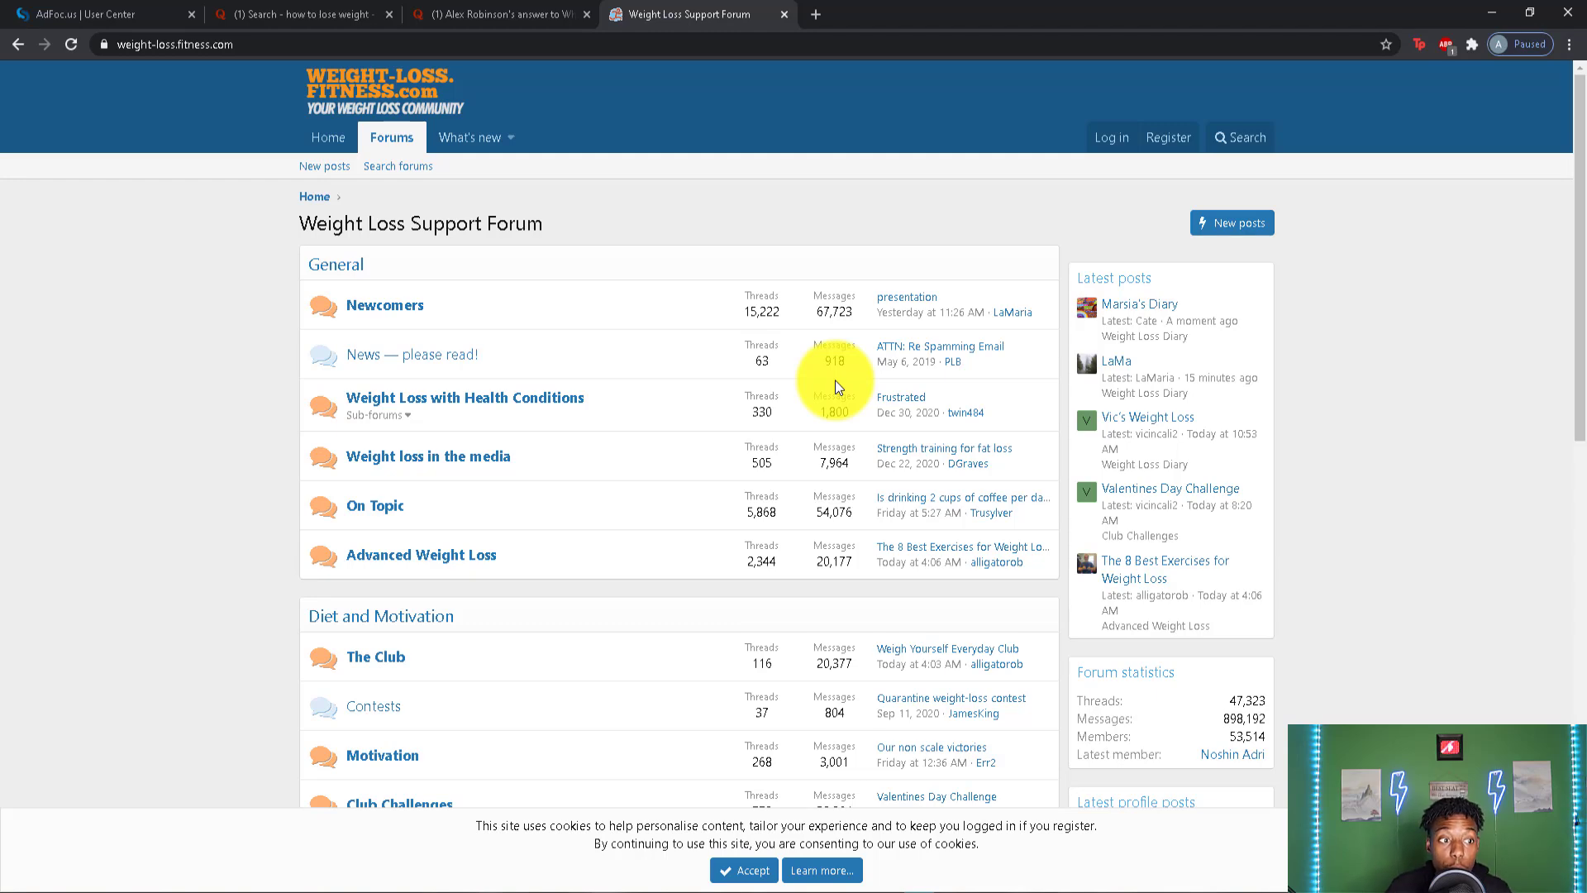
# Step: Switch to AdFoc.us and examine the daily earnings chart, the views and earnings of each shortened link, and the link totals
pyautogui.click(121, 14)
pyautogui.scroll(-2, 569, 504)
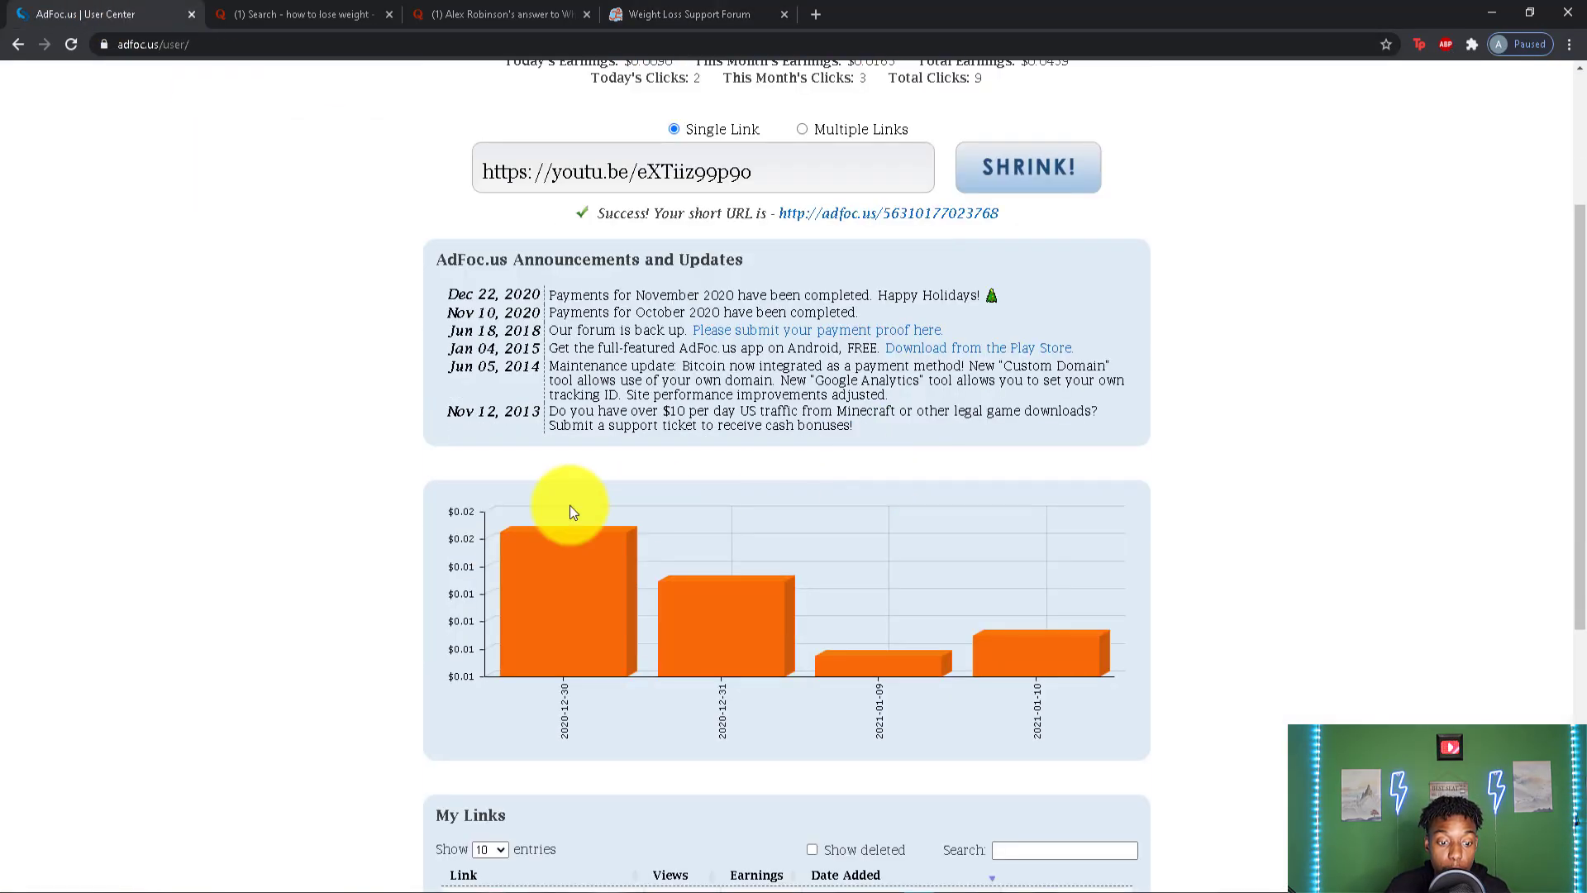
pyautogui.moveTo(628, 541)
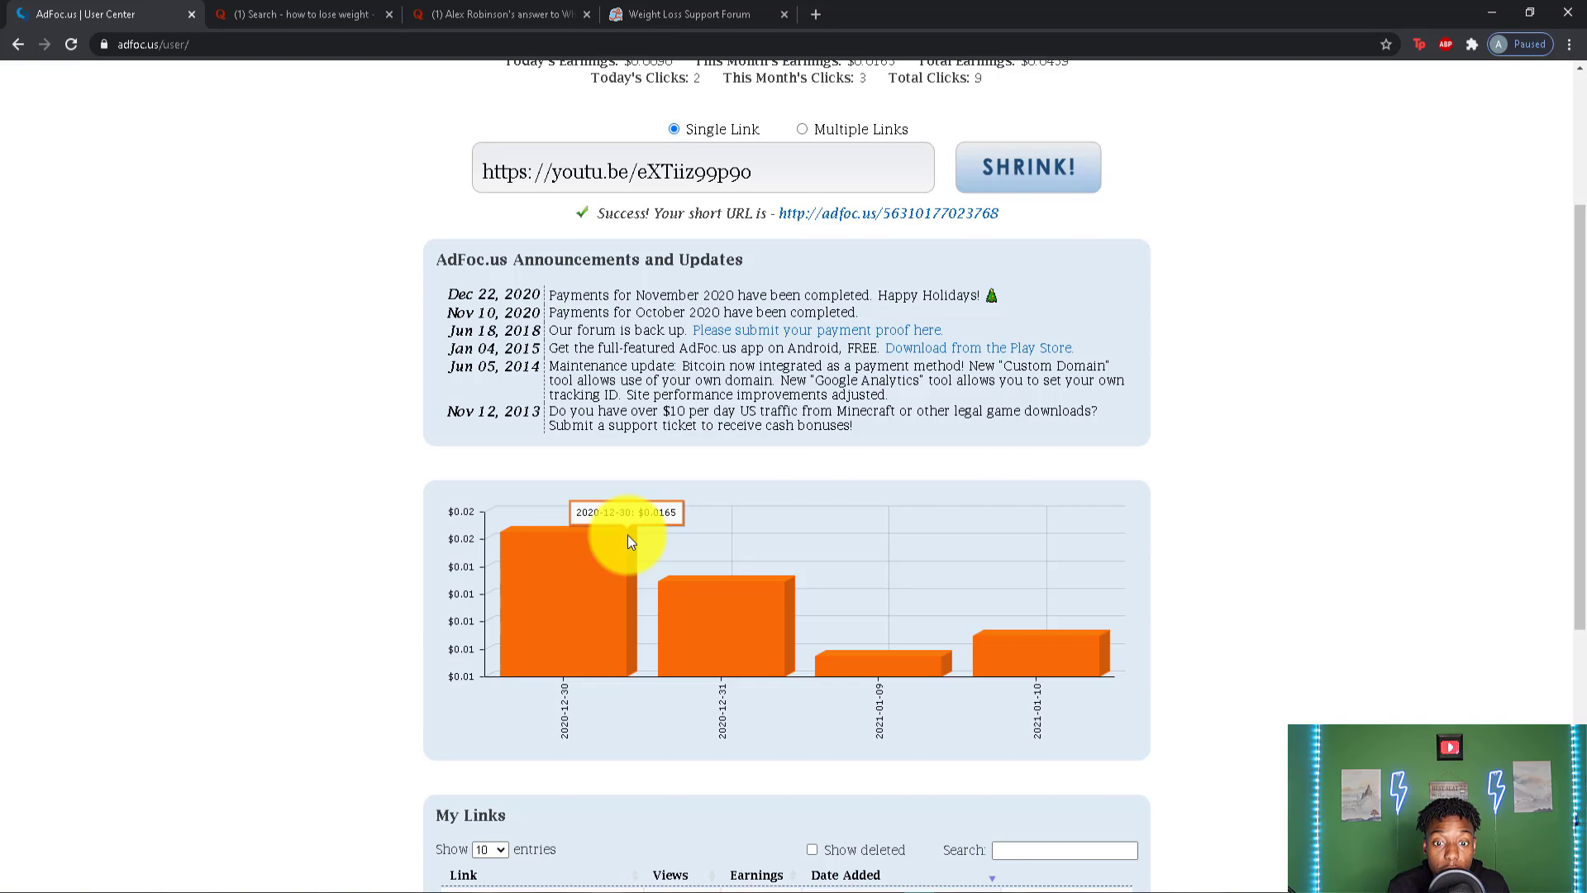
pyautogui.scroll(-4, 628, 542)
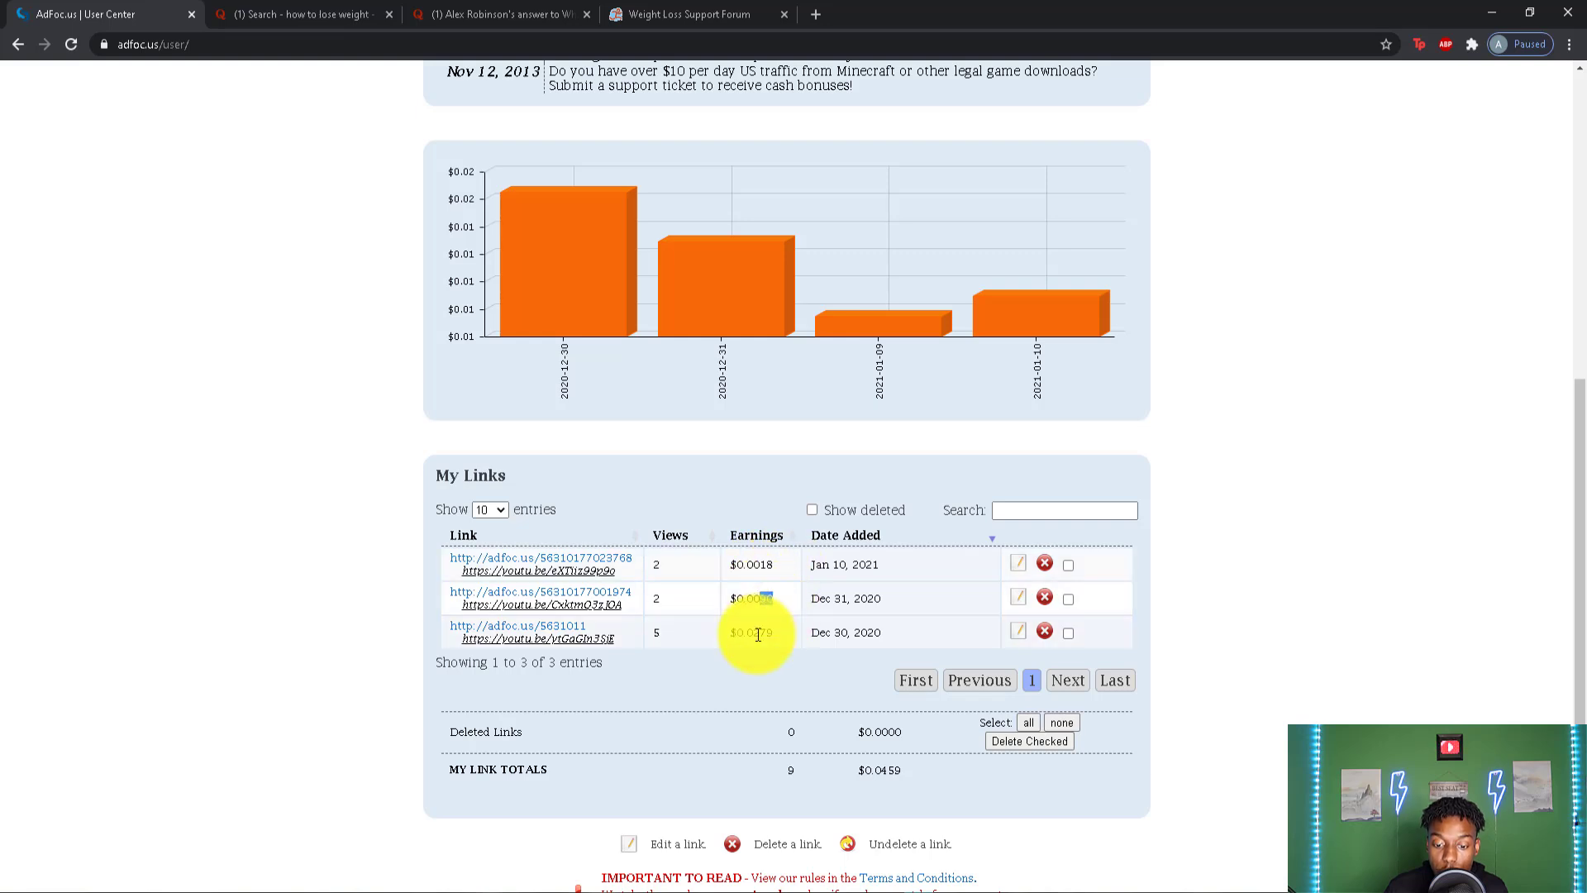
pyautogui.moveTo(750, 632); pyautogui.dragTo(789, 617)
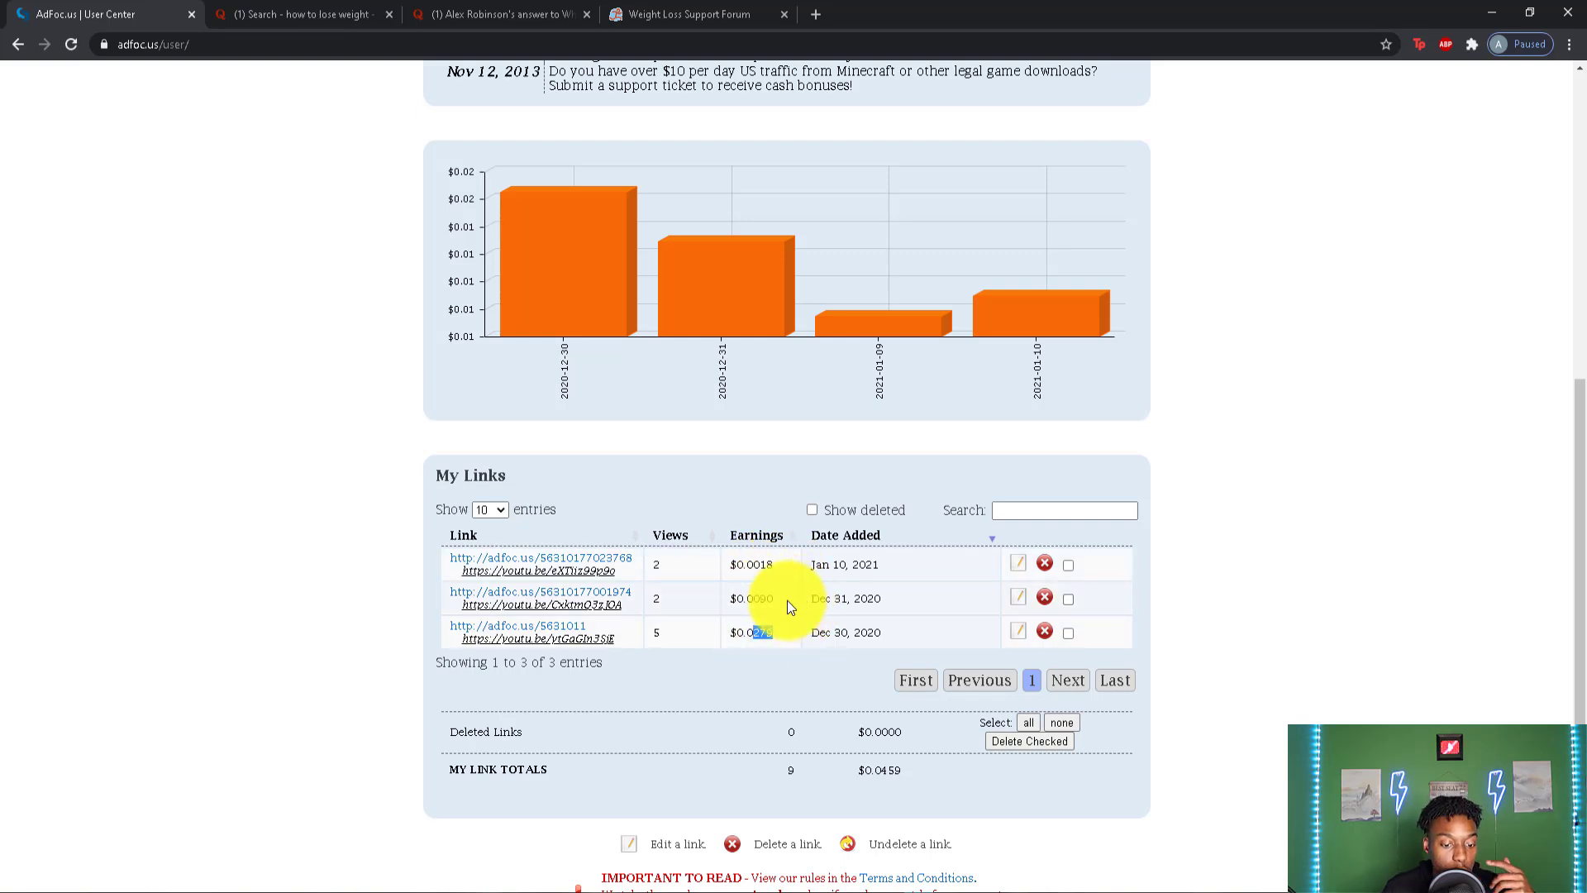
pyautogui.scroll(-2, 787, 600)
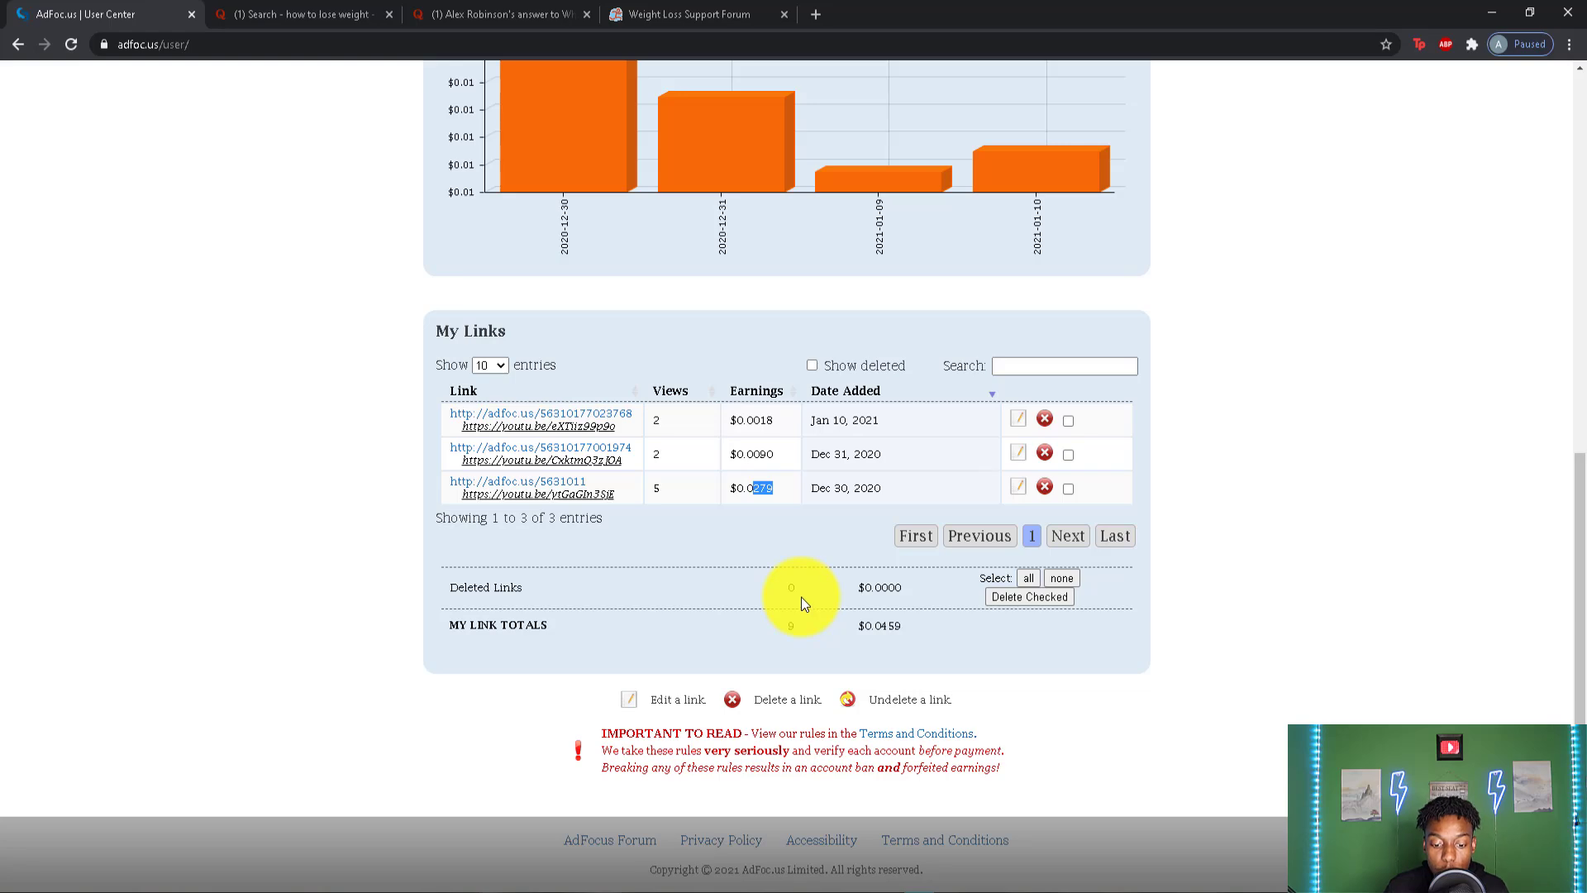
pyautogui.scroll(9, 801, 597)
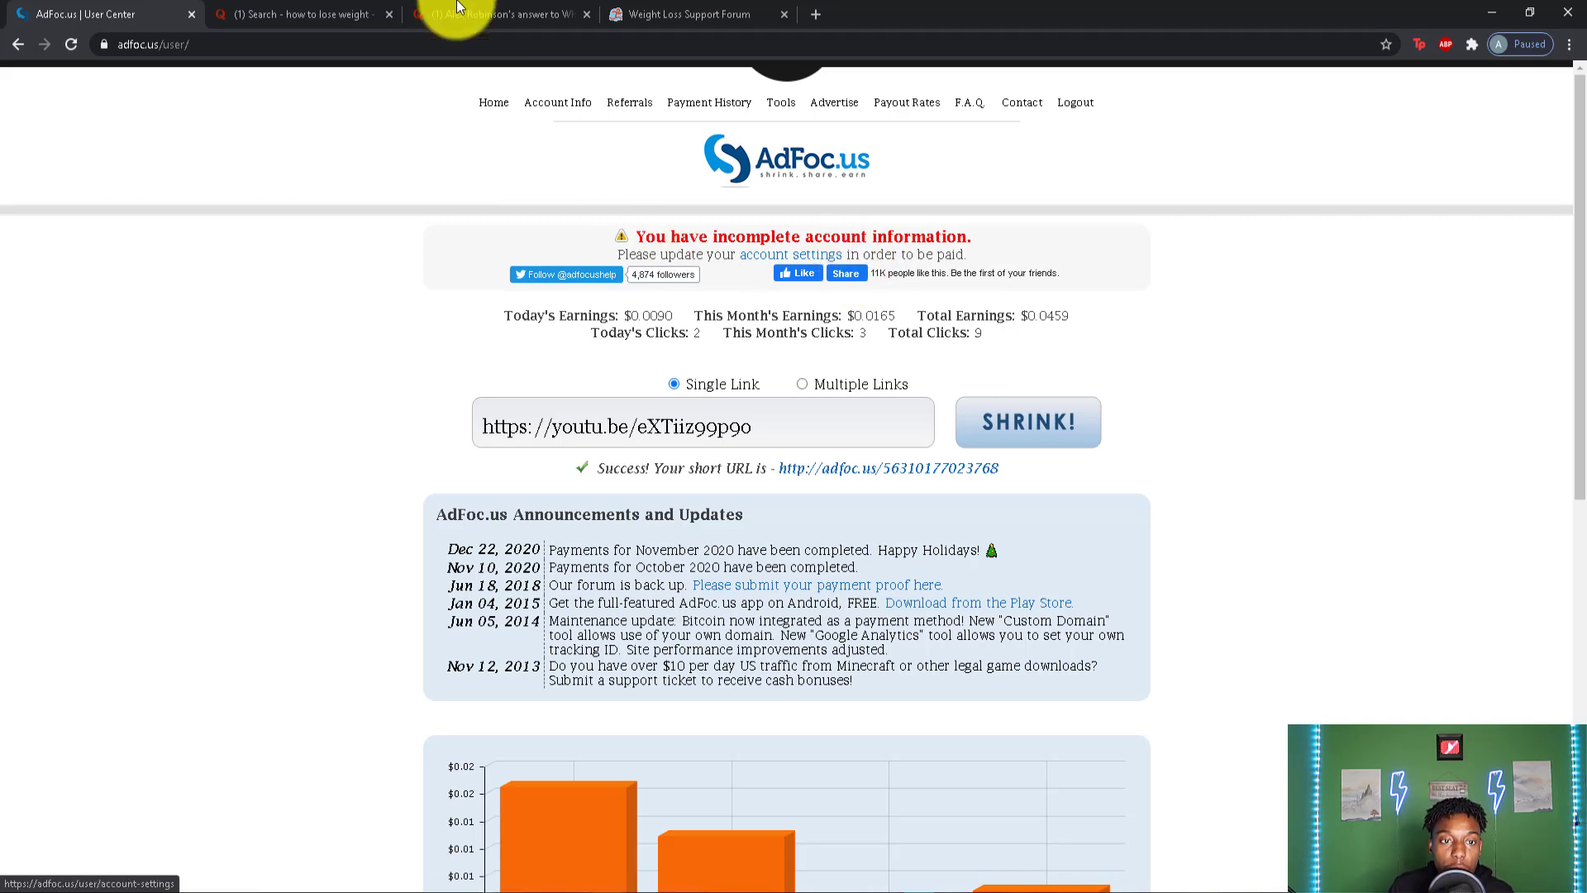
# Step: Return to Quora, go from the weight-loss search results to the home feed, and open the page of questions to answer
pyautogui.click(297, 14)
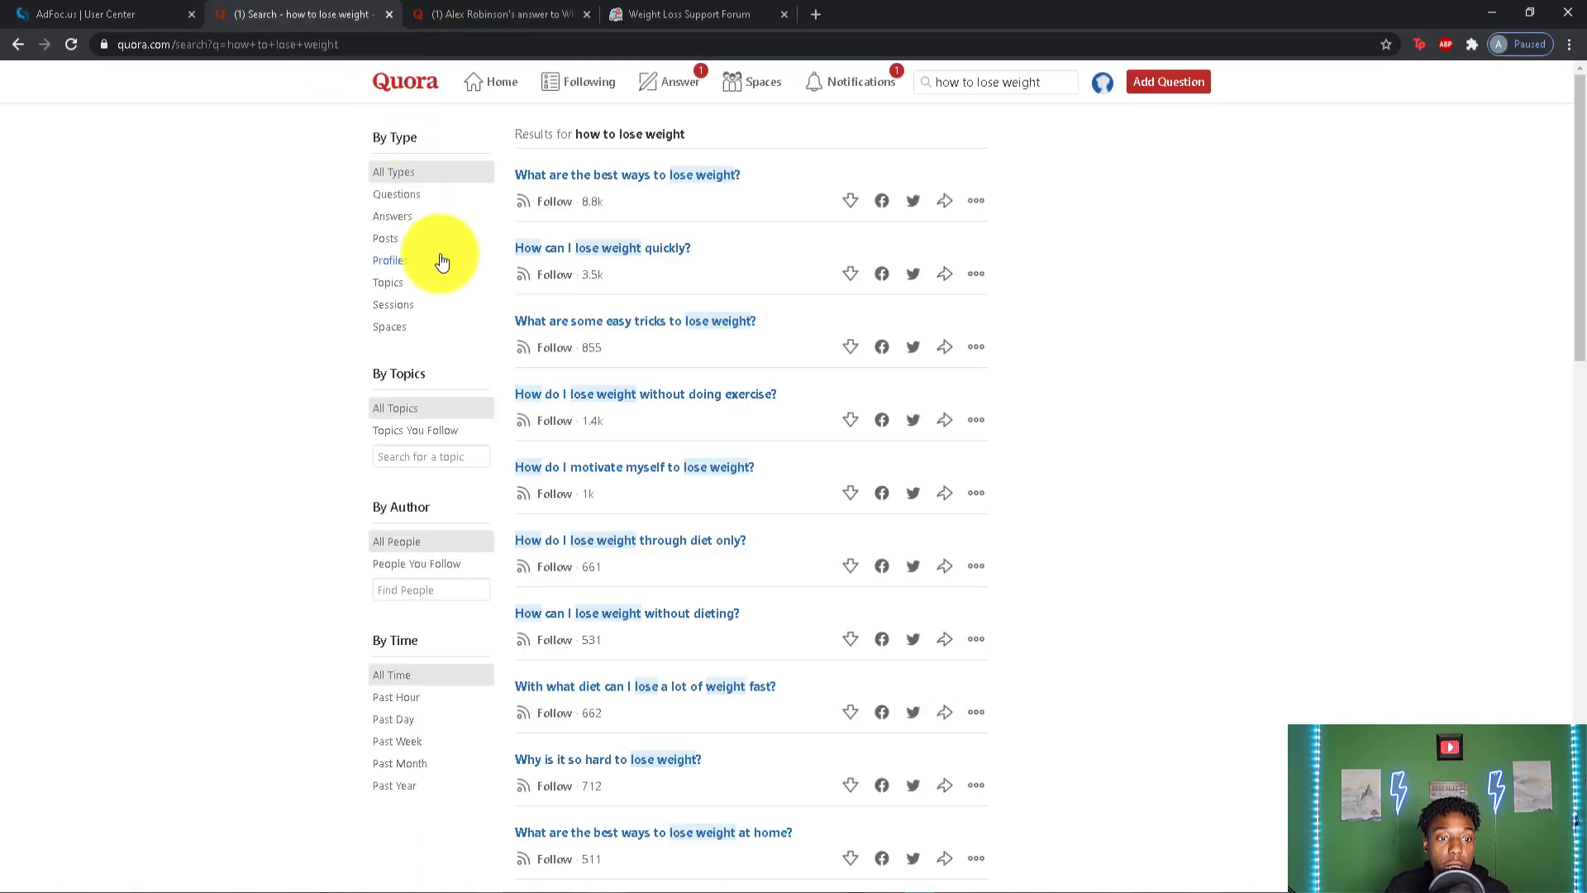
pyautogui.click(410, 92)
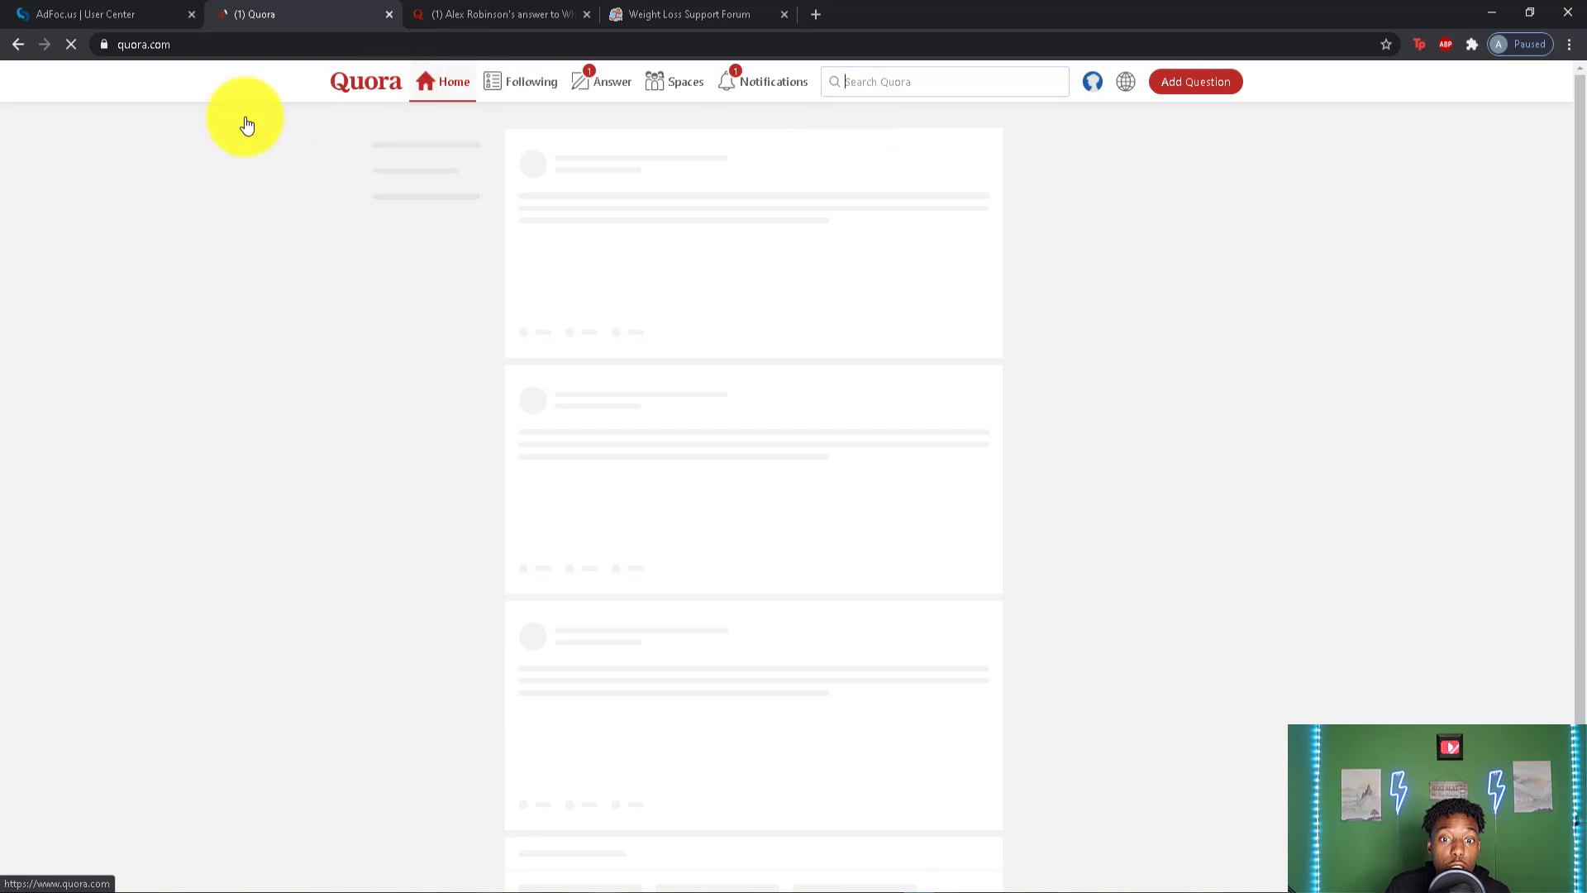
pyautogui.click(609, 94)
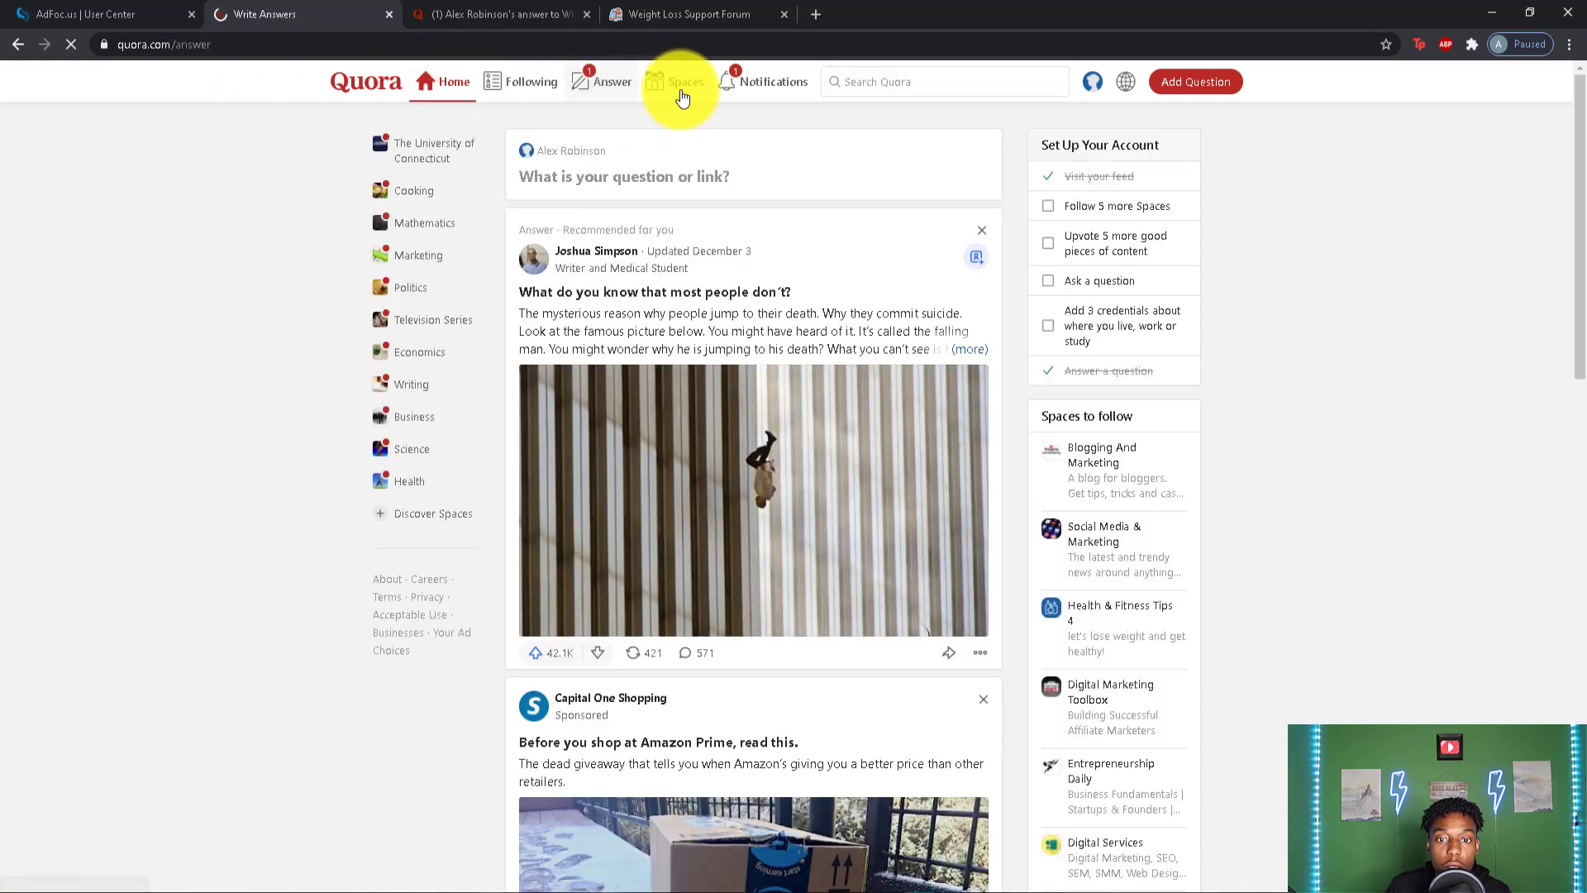